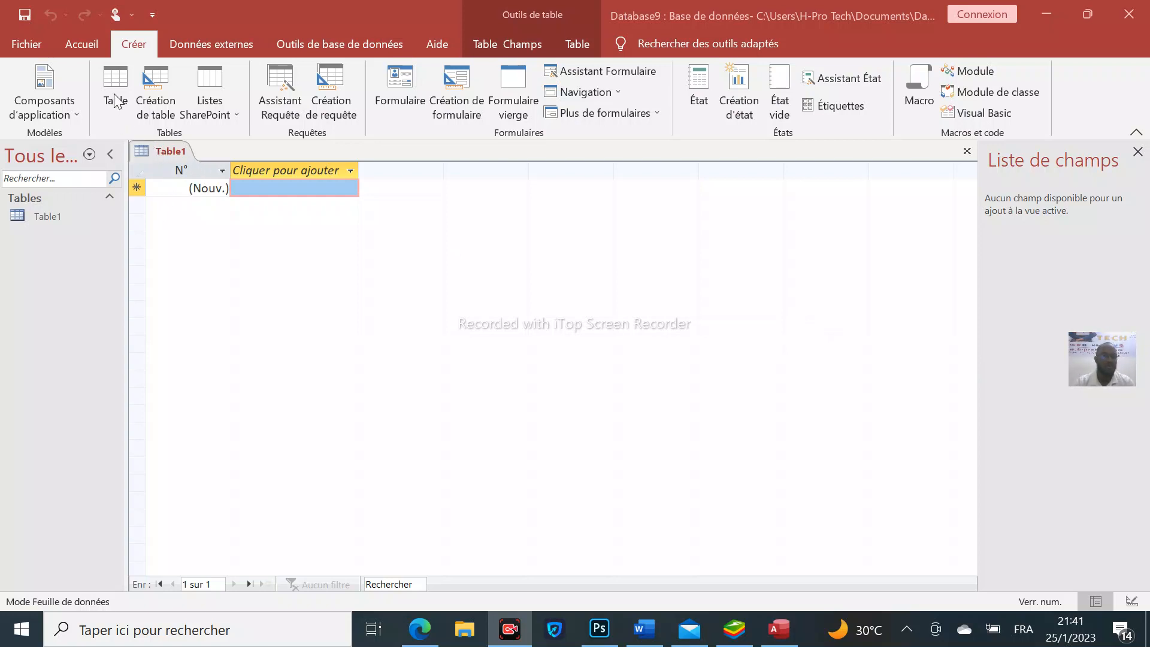
Switch Table1 to design view, saving the table under the name client.
right_click(165, 151)
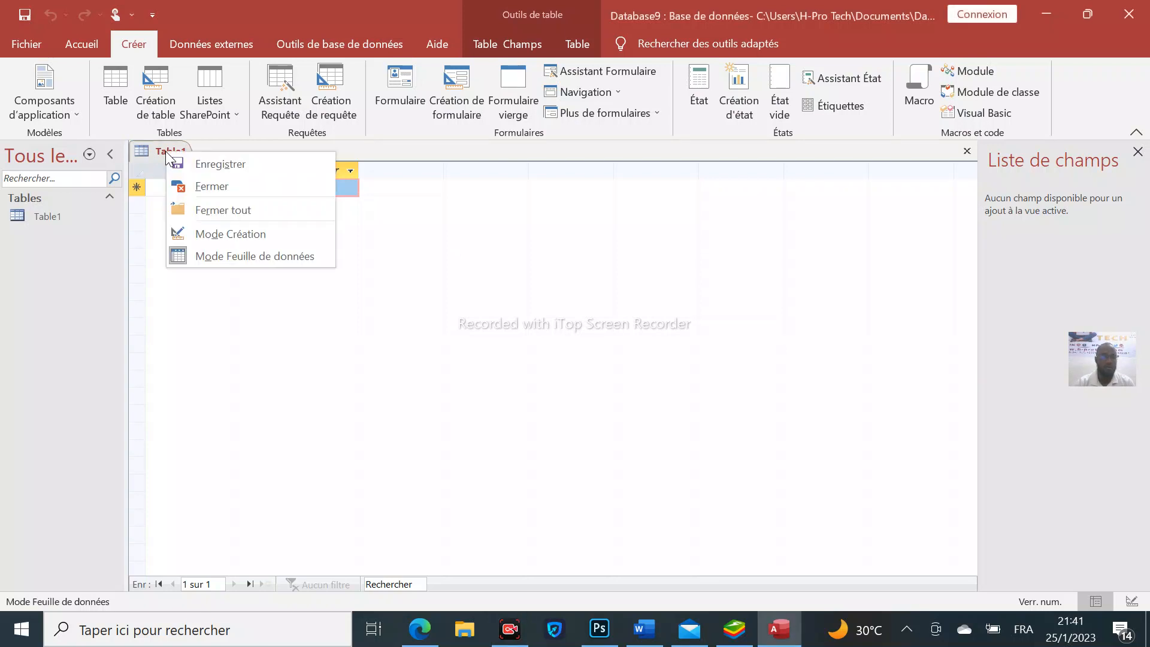
click(231, 234)
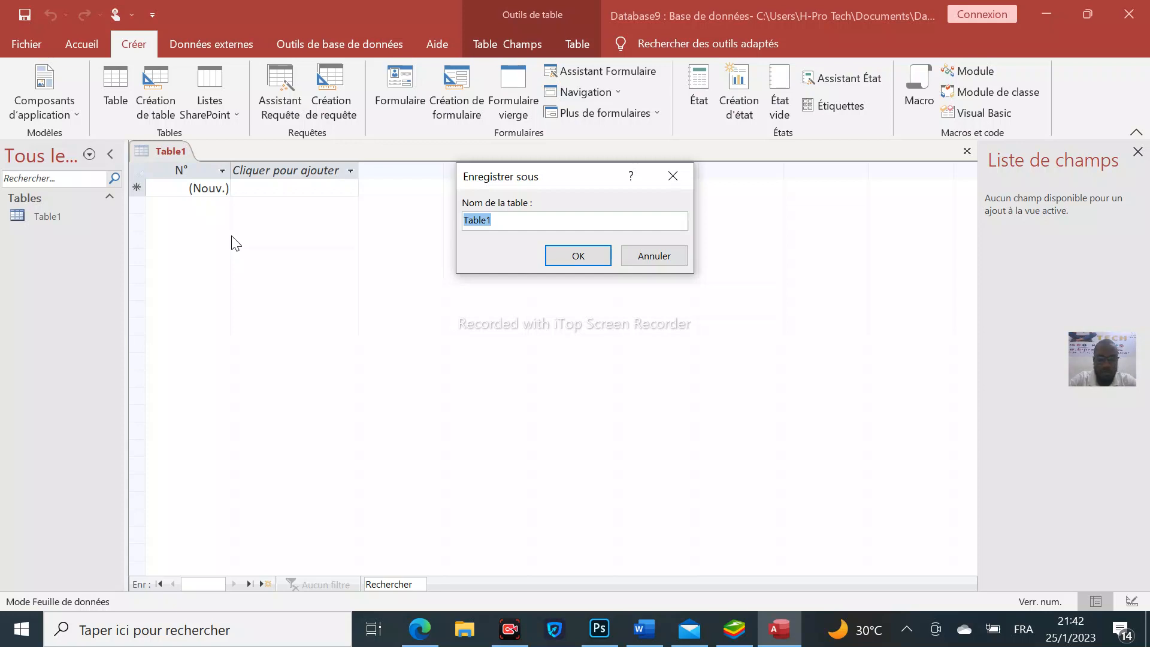
text(cli)
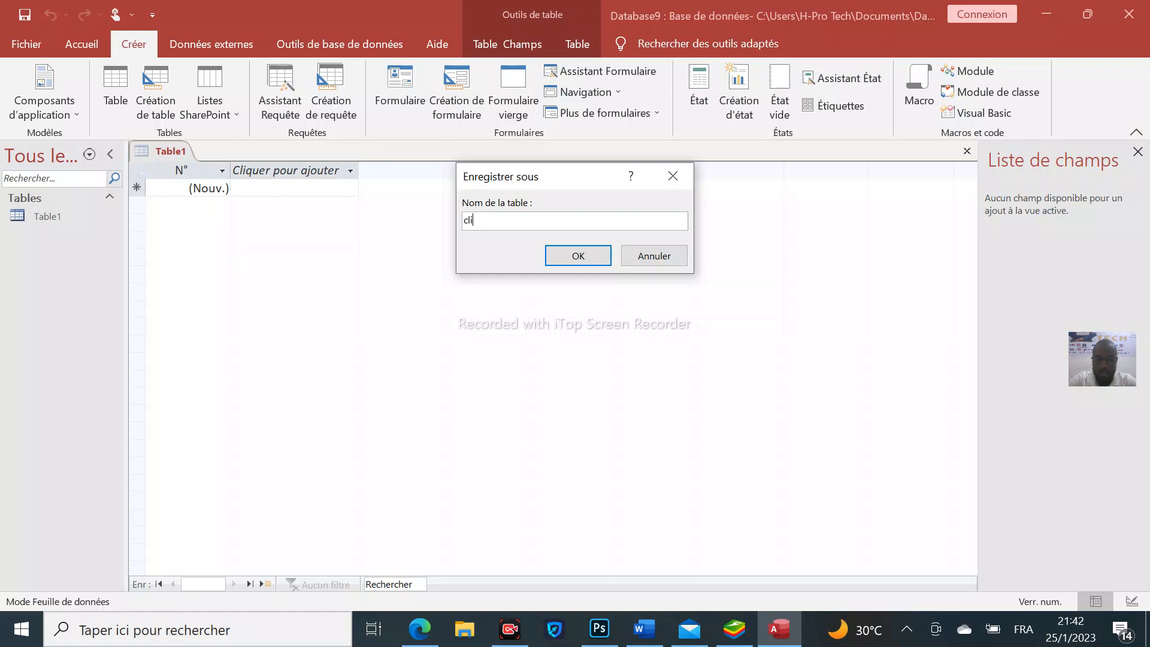
text(ent)
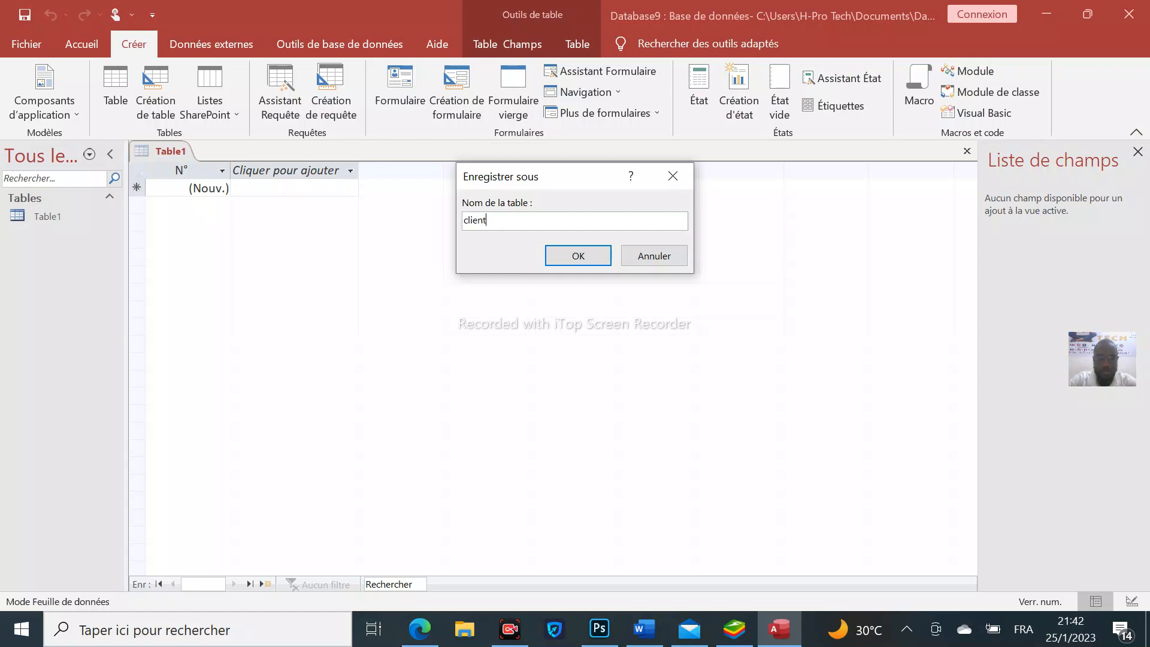
click(565, 259)
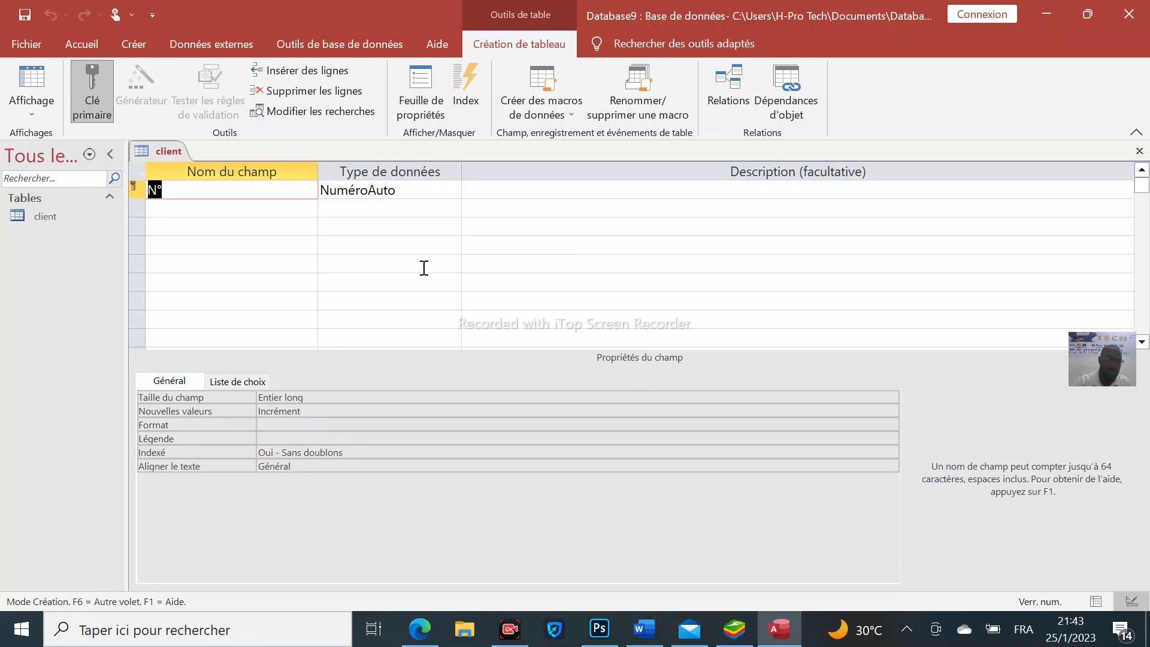
Rename the client table's N° field to N°id and add a field named Nom below it.
click(222, 195)
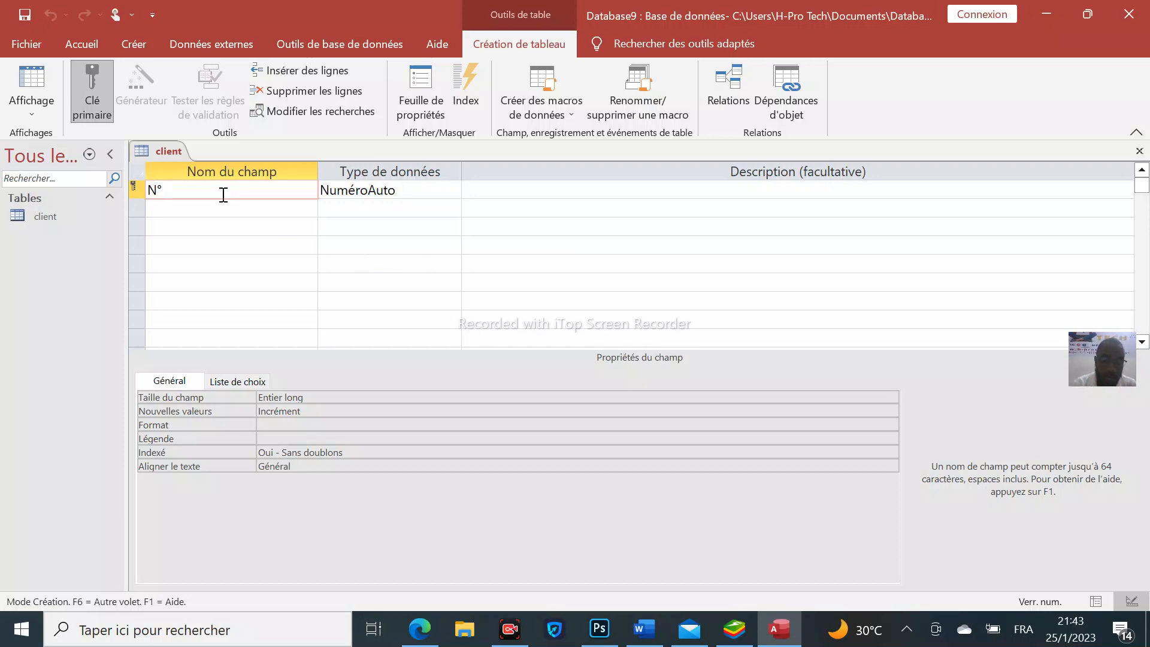
text(id)
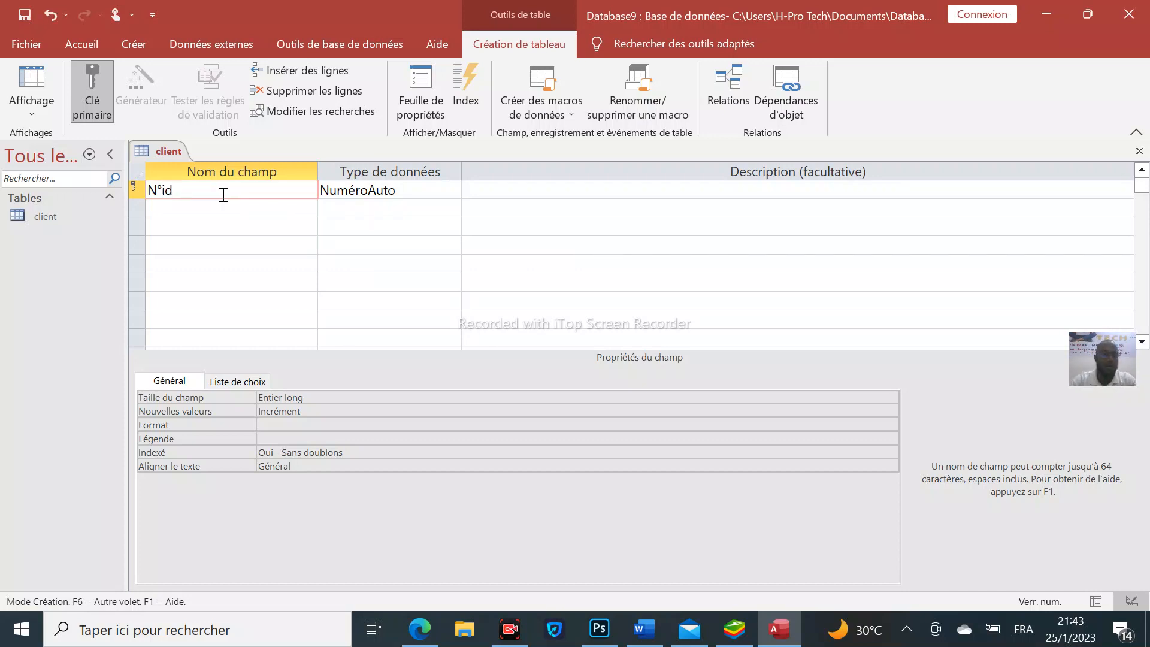
click(217, 210)
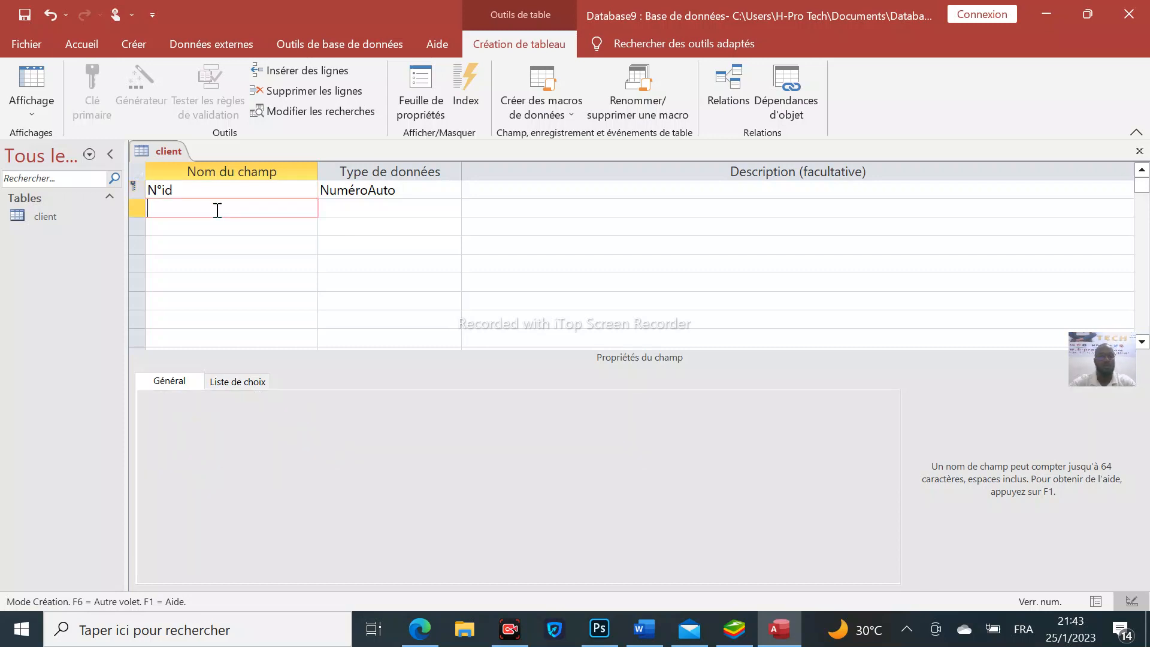
text(Non)
key(BackSpace)
text(m)
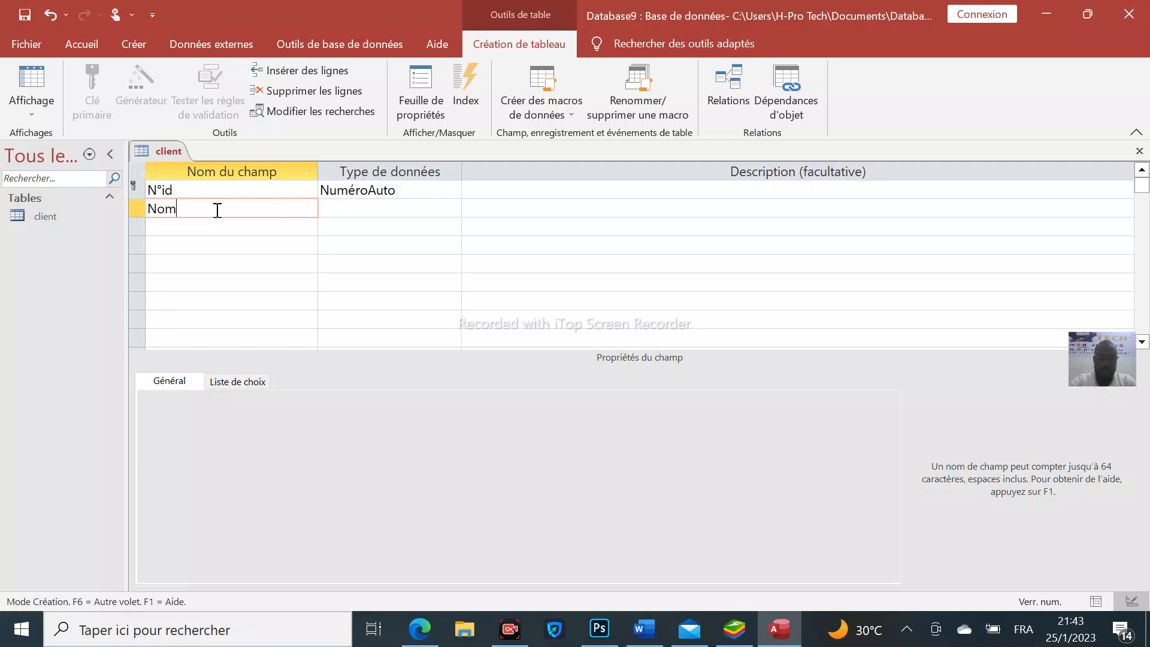
Add a field named Prenom below Nom, with the default Texte court data type.
click(224, 228)
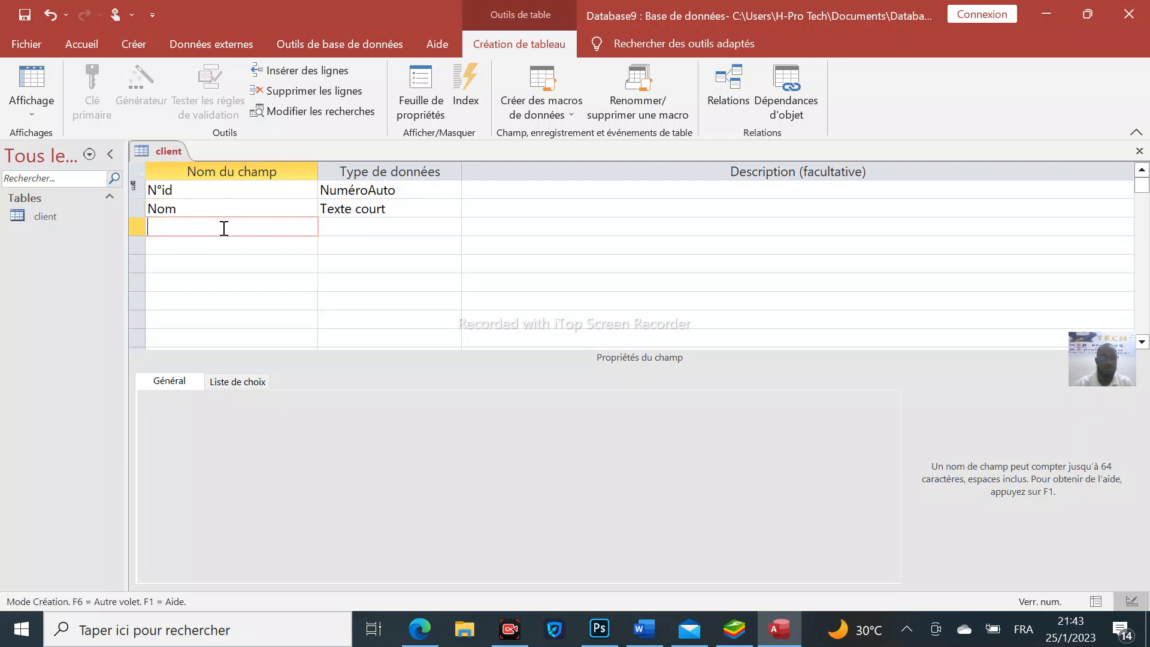
text(P)
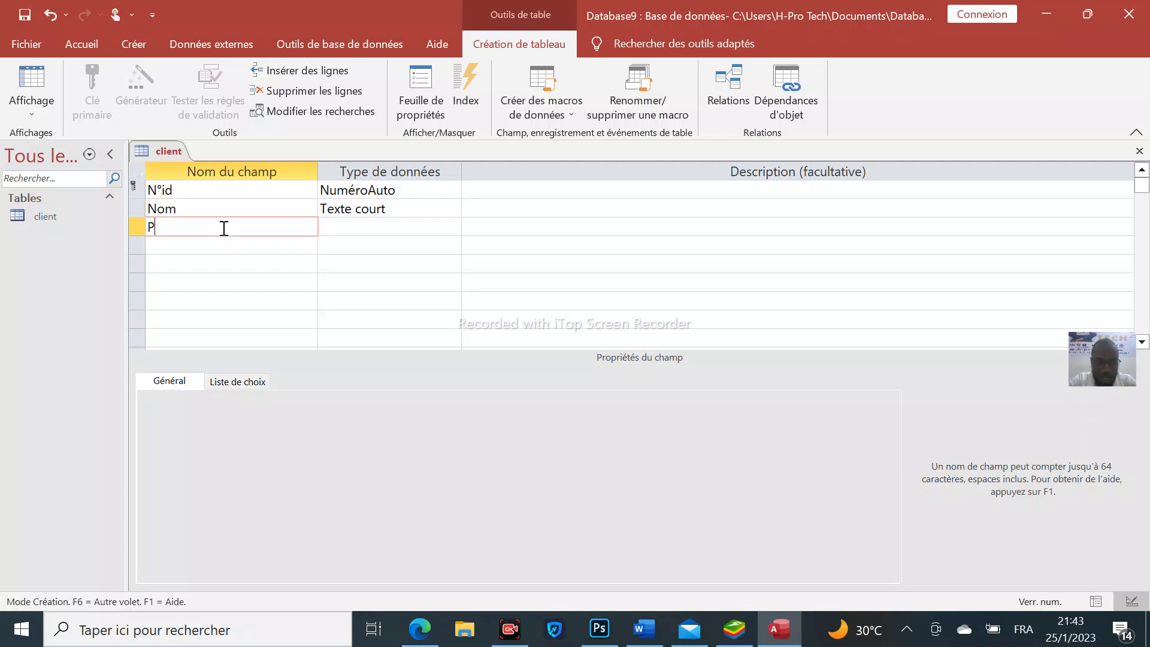
text(reno)
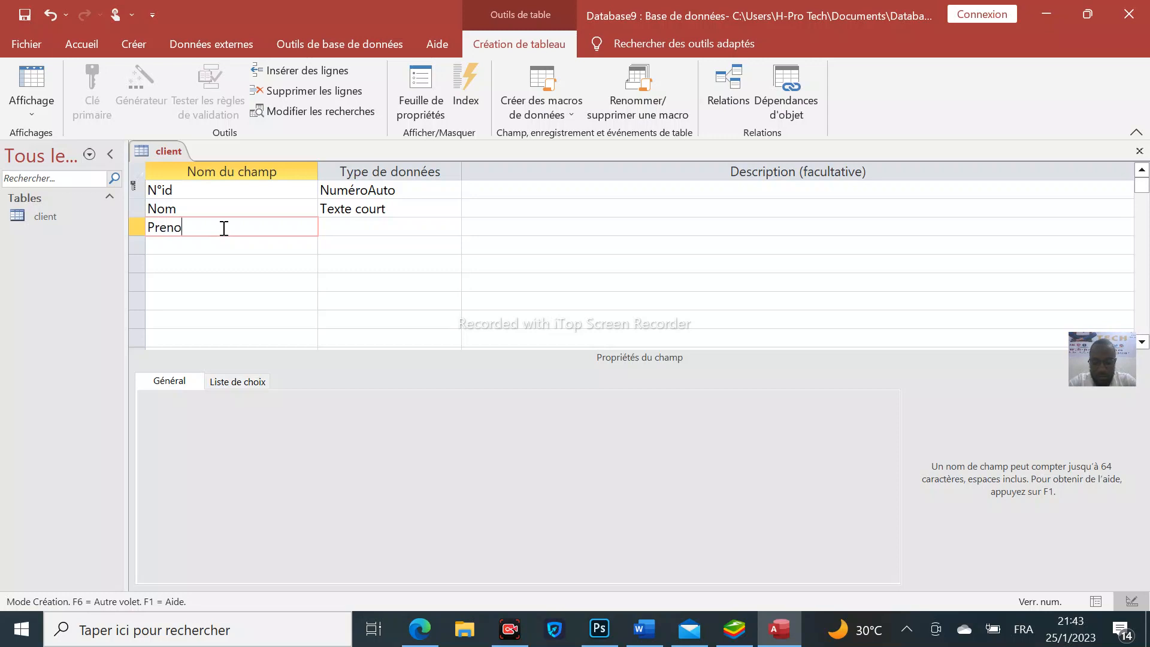
text(m)
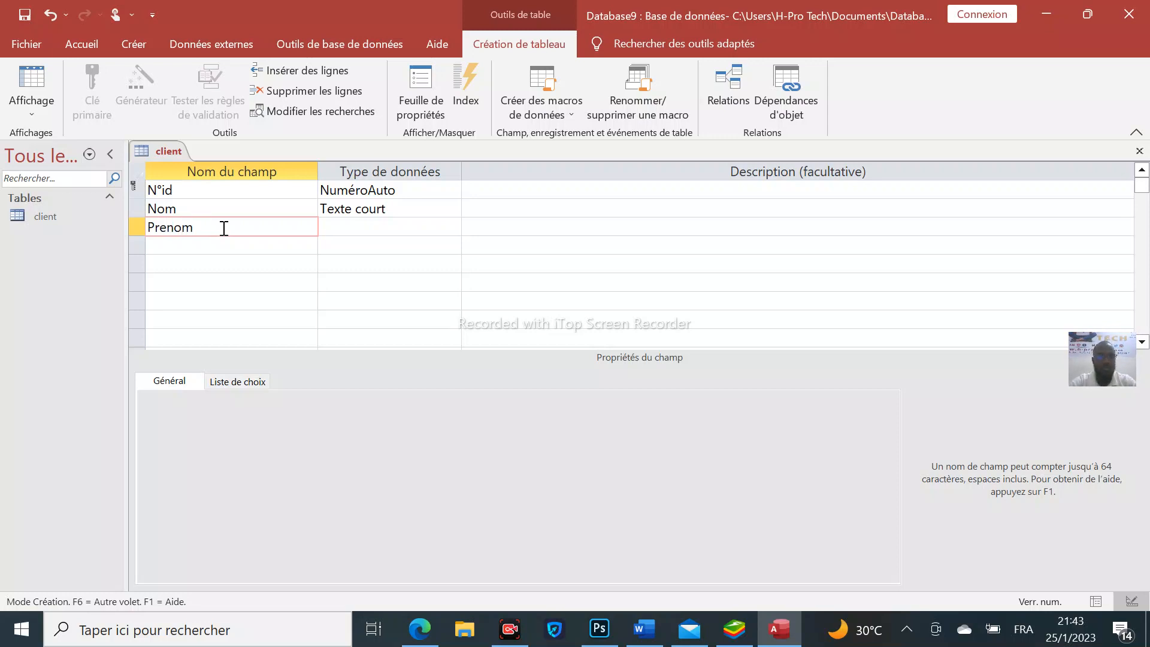
click(219, 244)
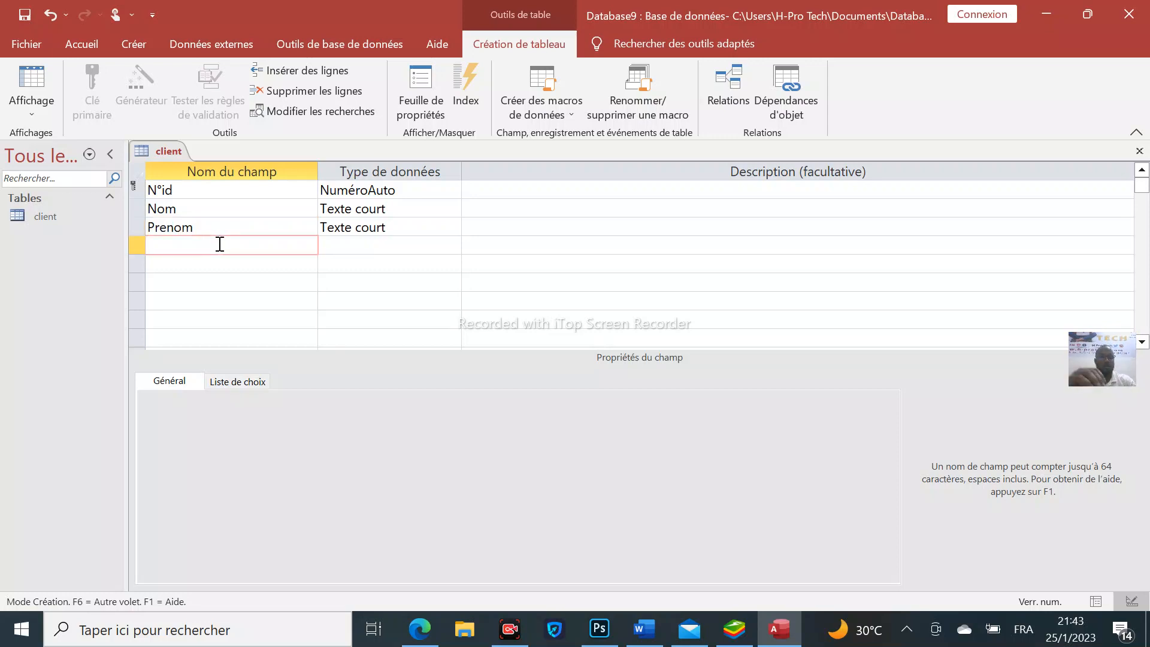
text(a)
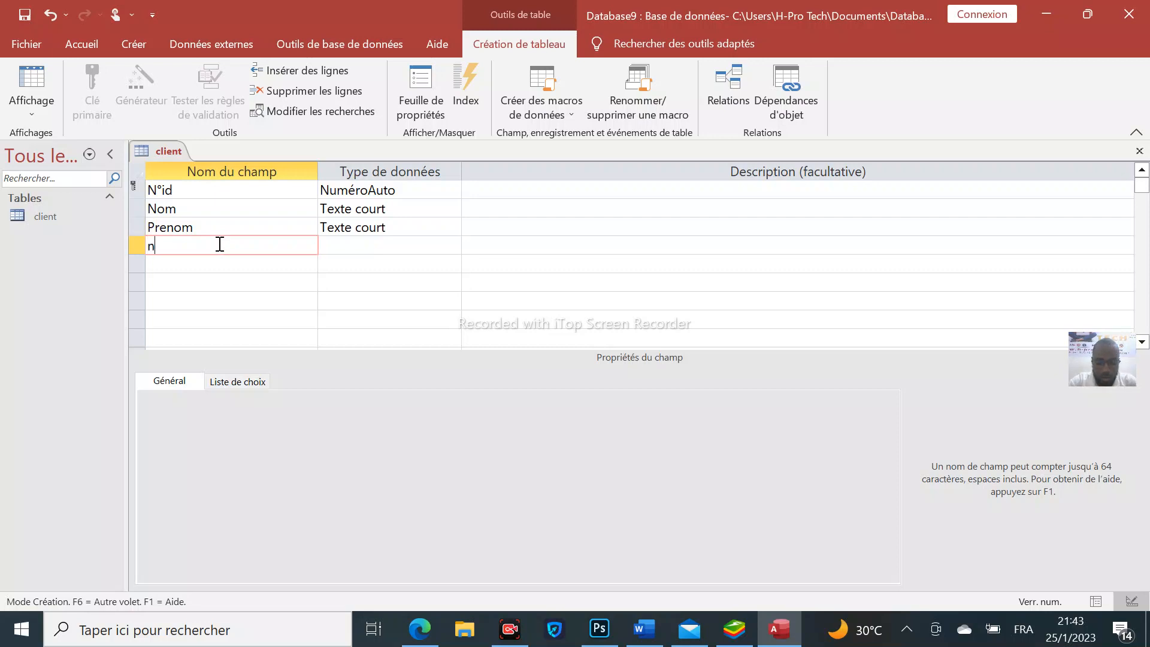
key(BackSpace)
text(T)
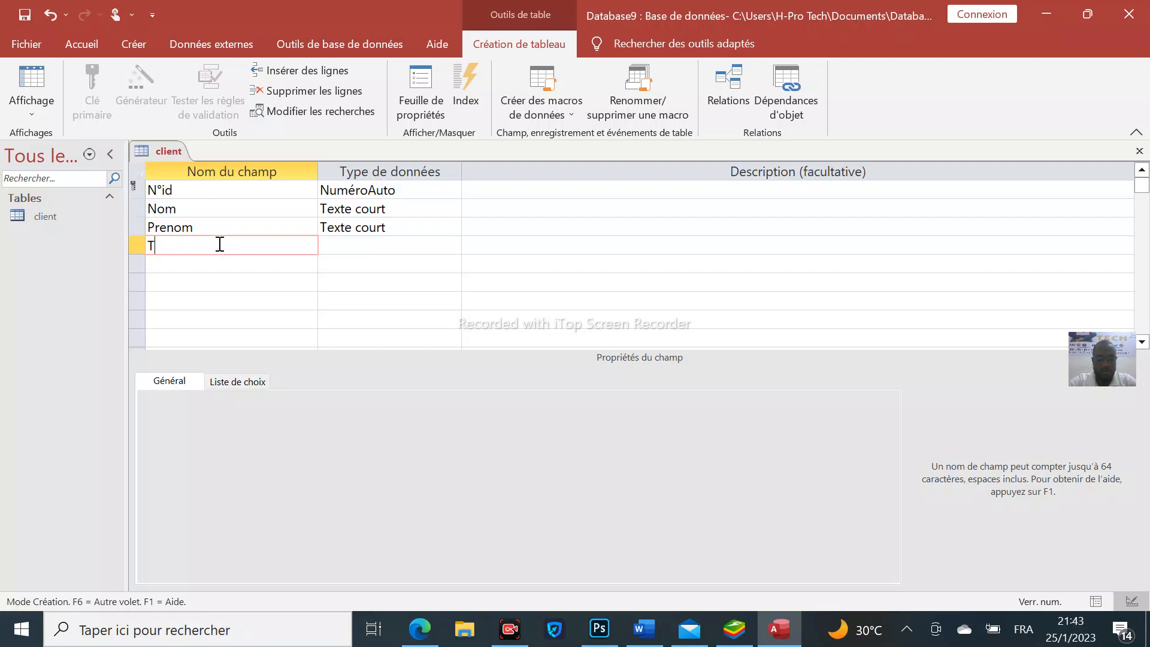
text(el)
key(BackSpace)
key(BackSpace)
key(BackSpace)
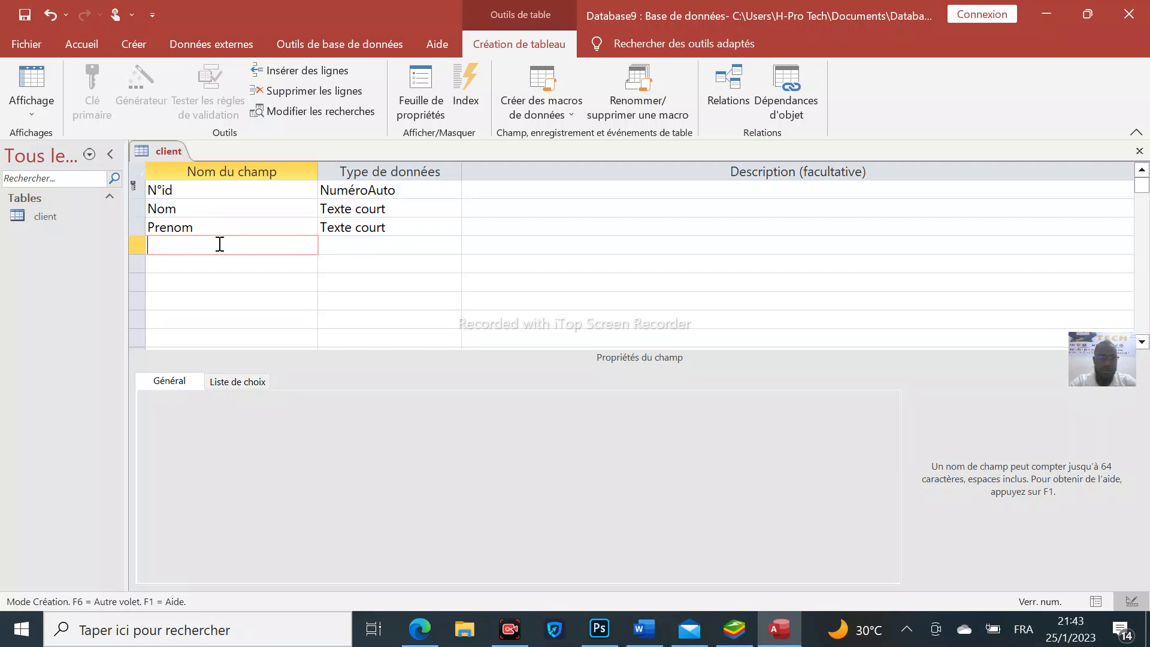
Add the fields adresse and Tel below Prenom, with the default Texte court data type.
text(adre)
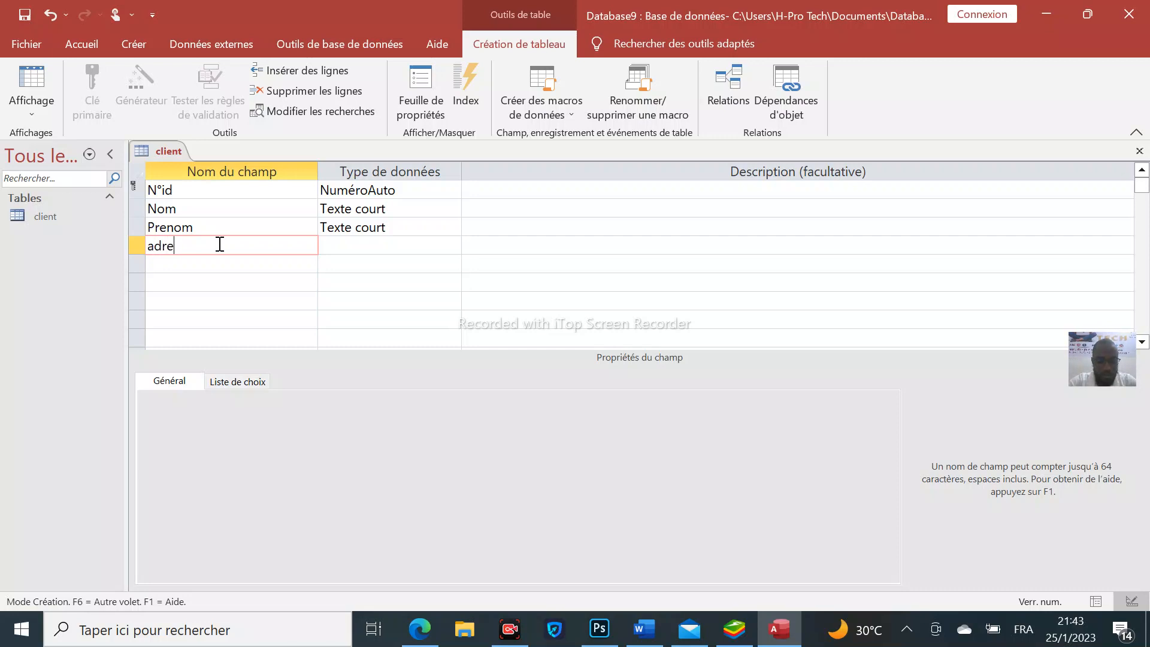
text(sse)
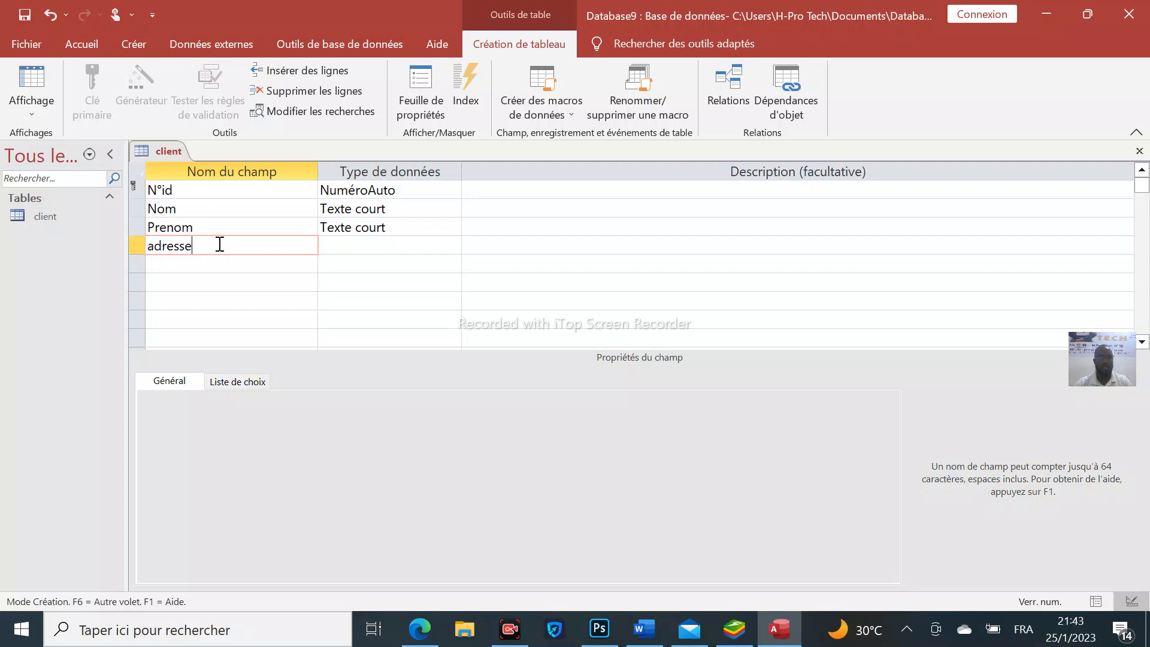
click(199, 267)
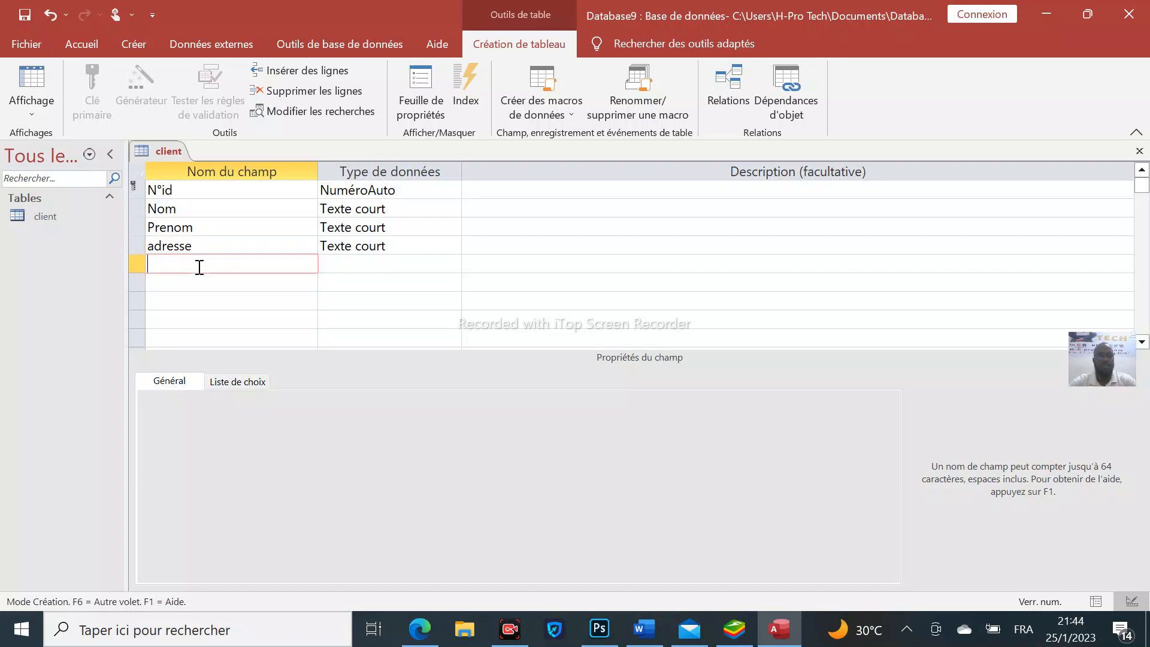
text(T)
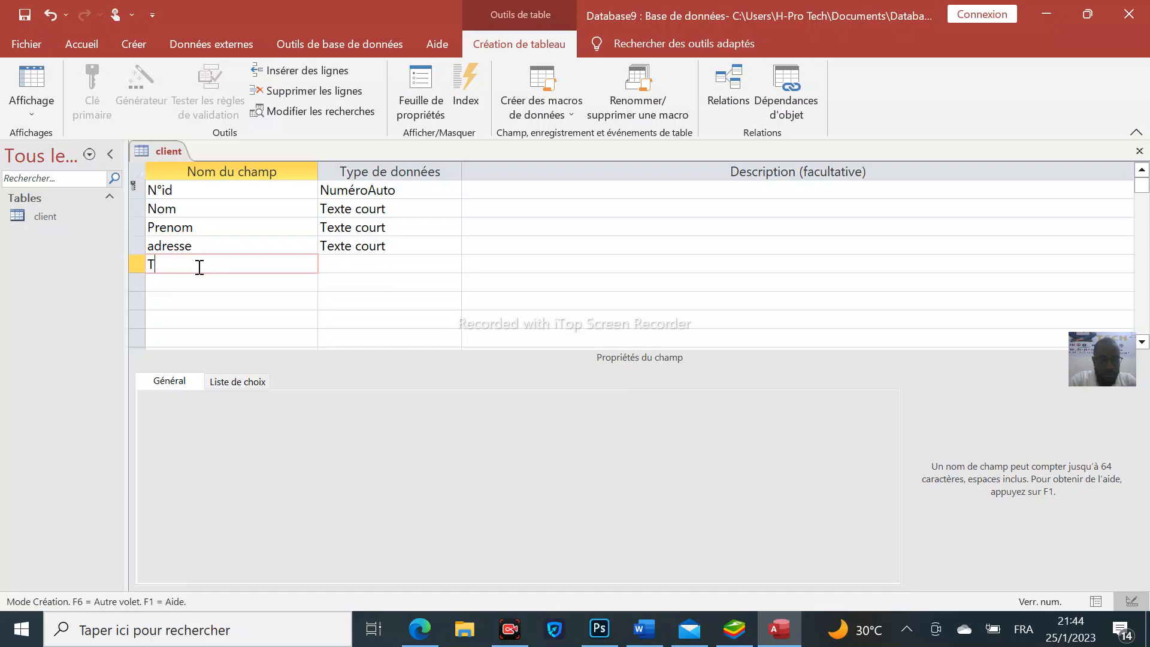
text(el)
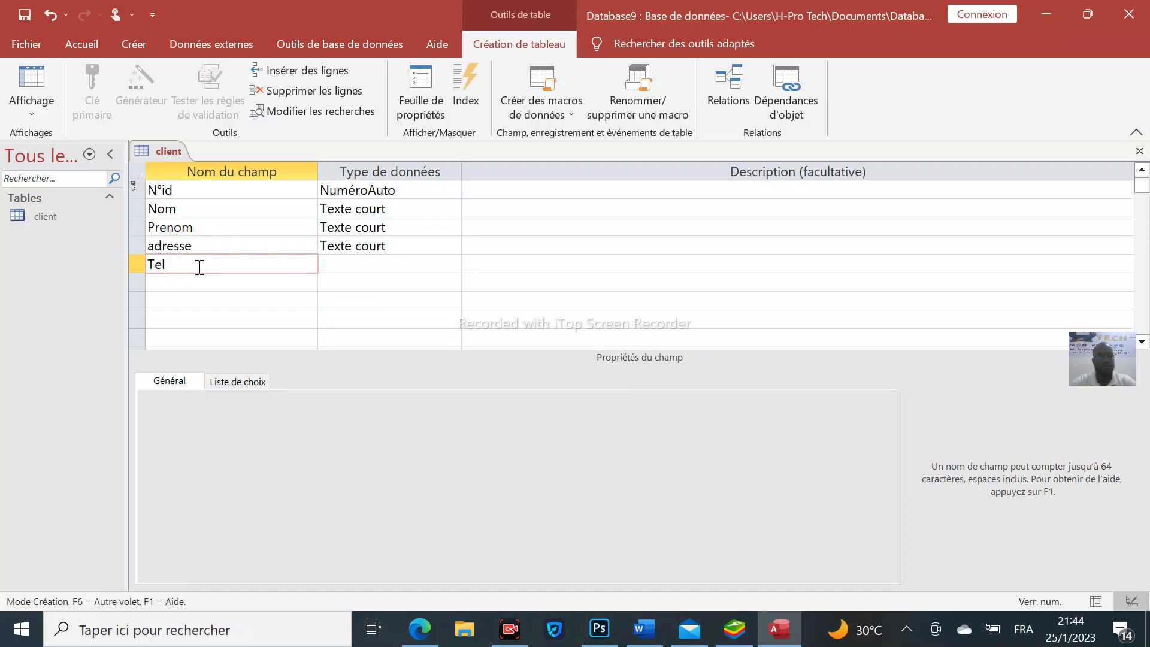
click(209, 288)
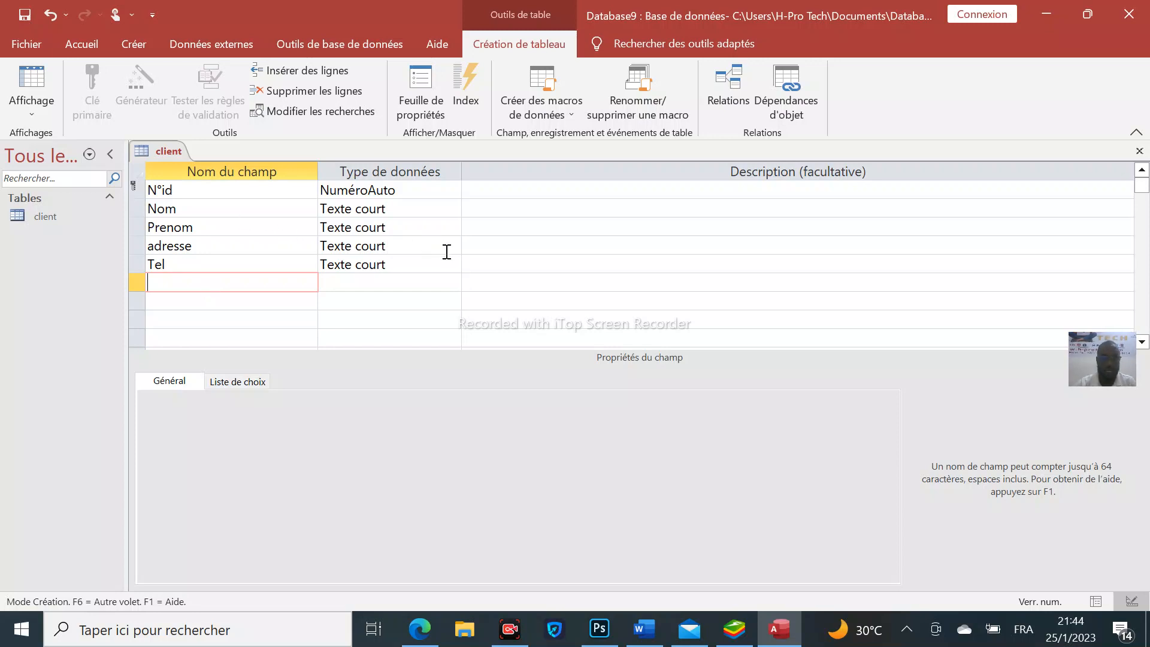
Set the data type of the Tel field to Numérique.
click(407, 209)
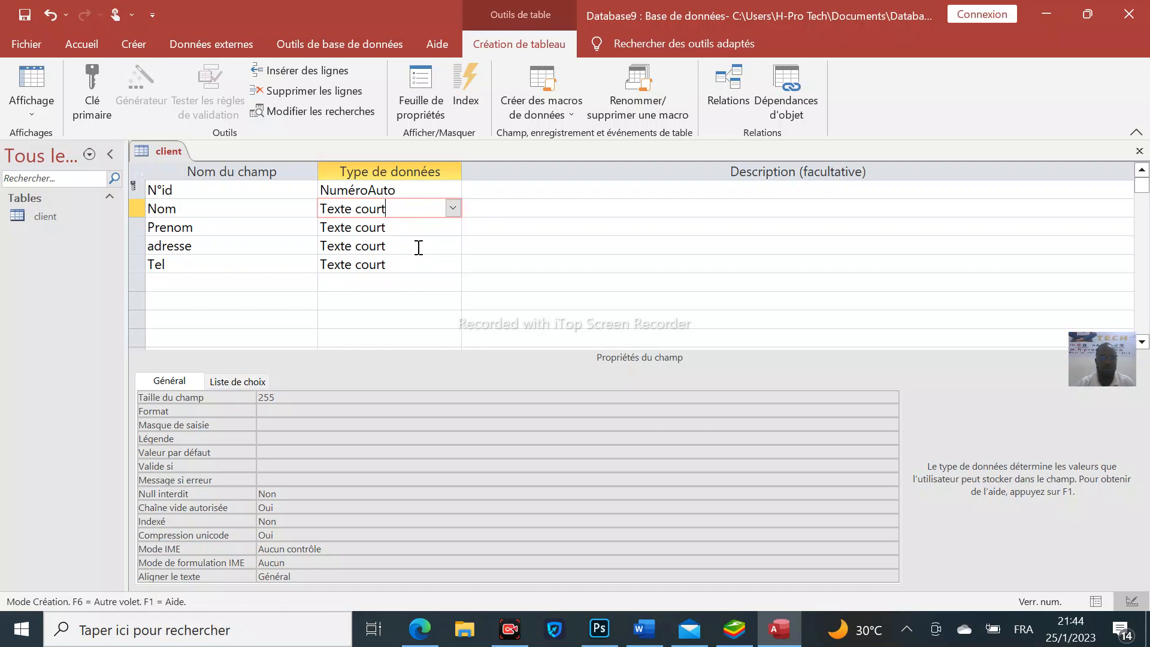
click(407, 266)
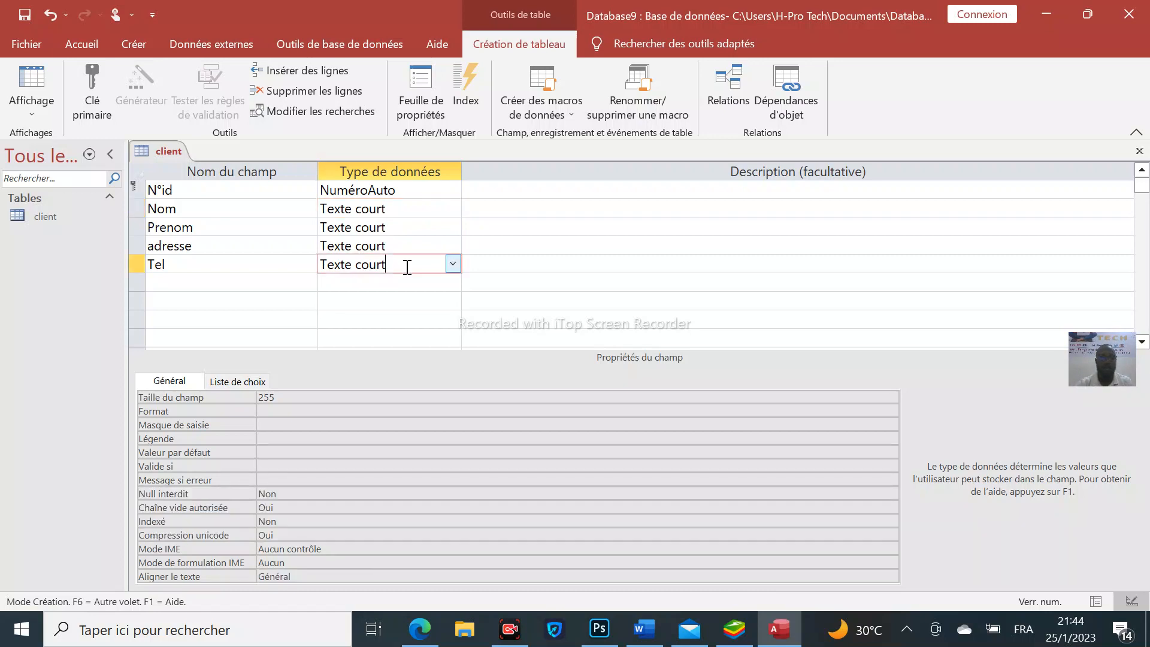
click(453, 264)
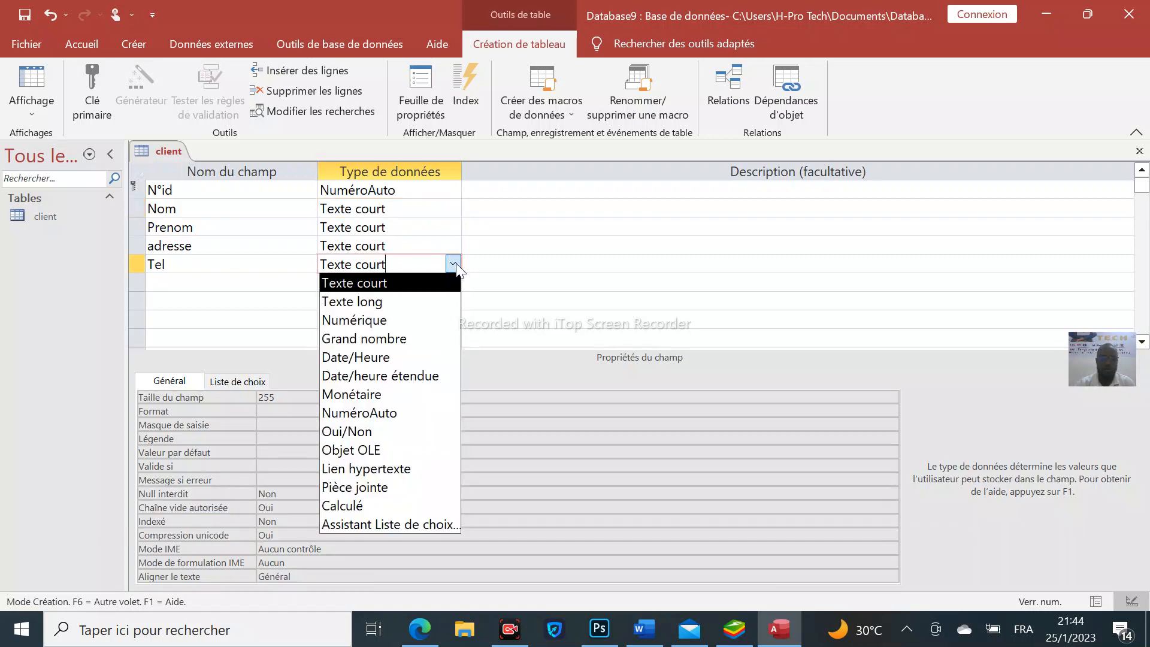
click(399, 327)
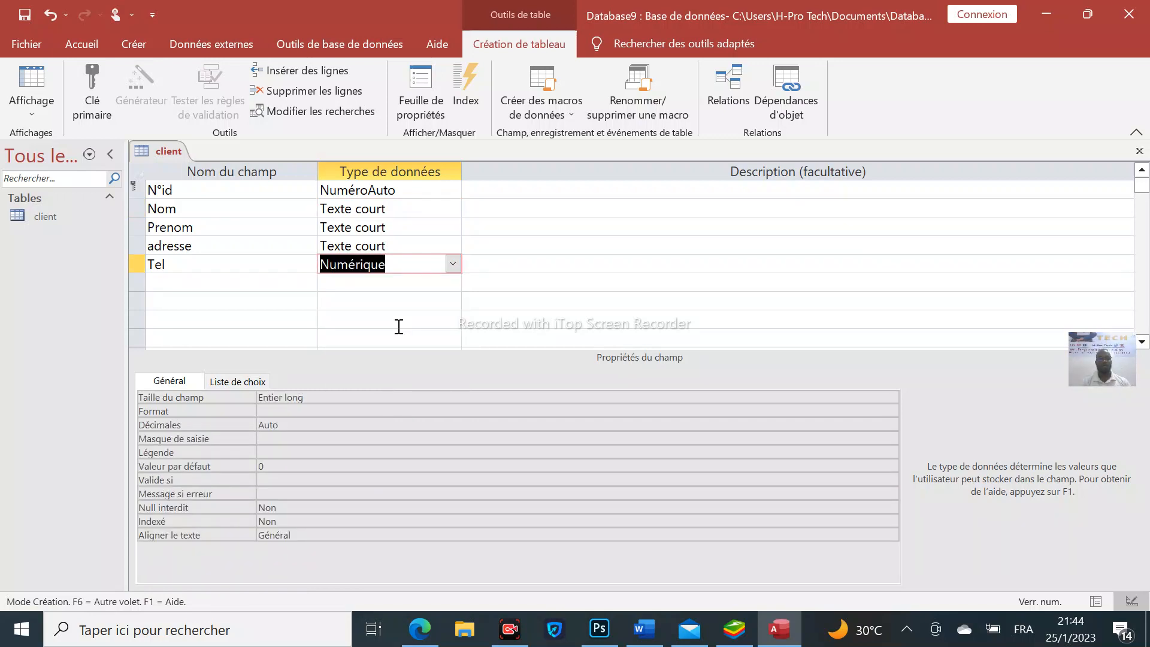
Add a field named Date below Tel and accept the use of this reserved word as the field name.
click(235, 285)
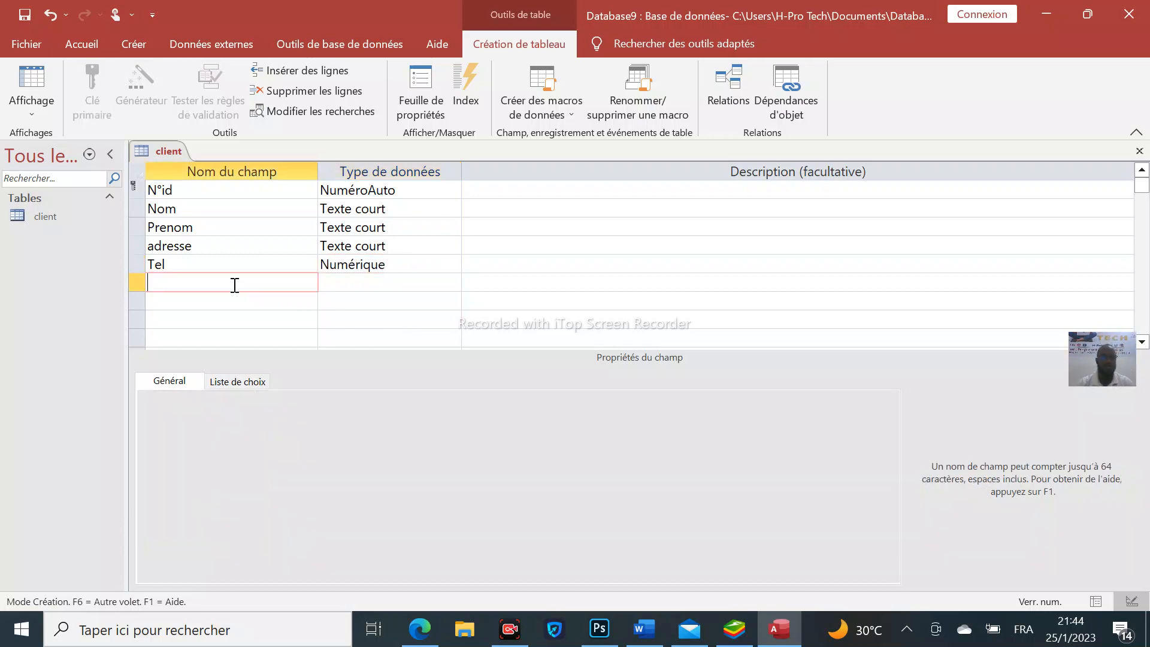
text(date)
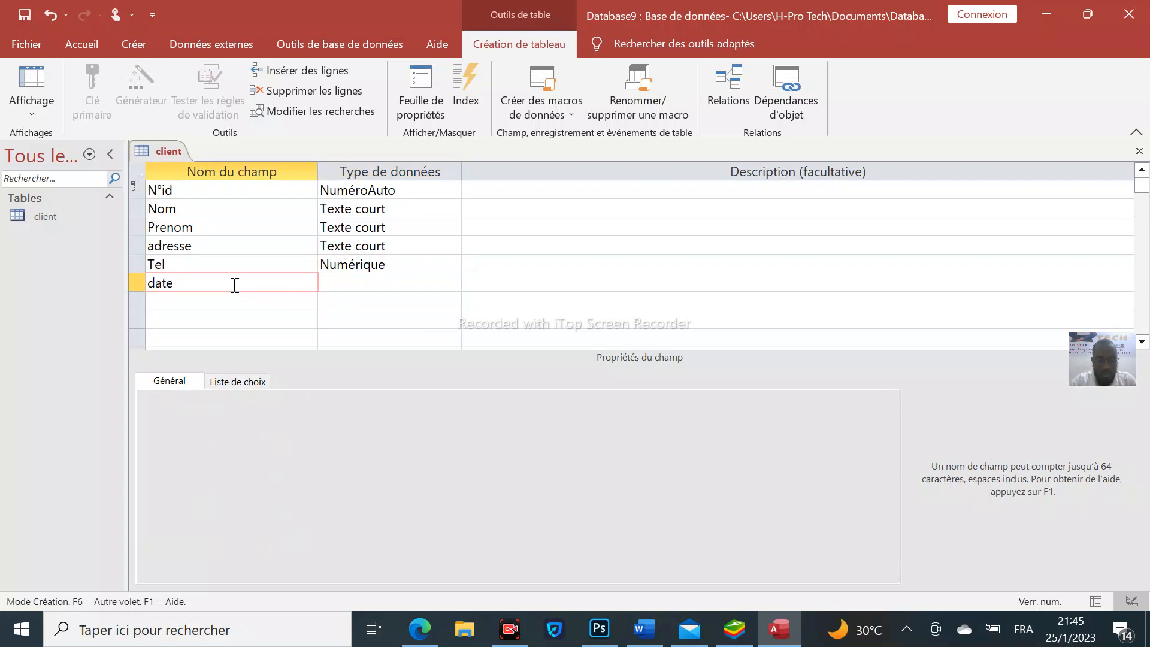
key(BackSpace)
key(BackSpace)
key(BackSpace)
key(BackSpace)
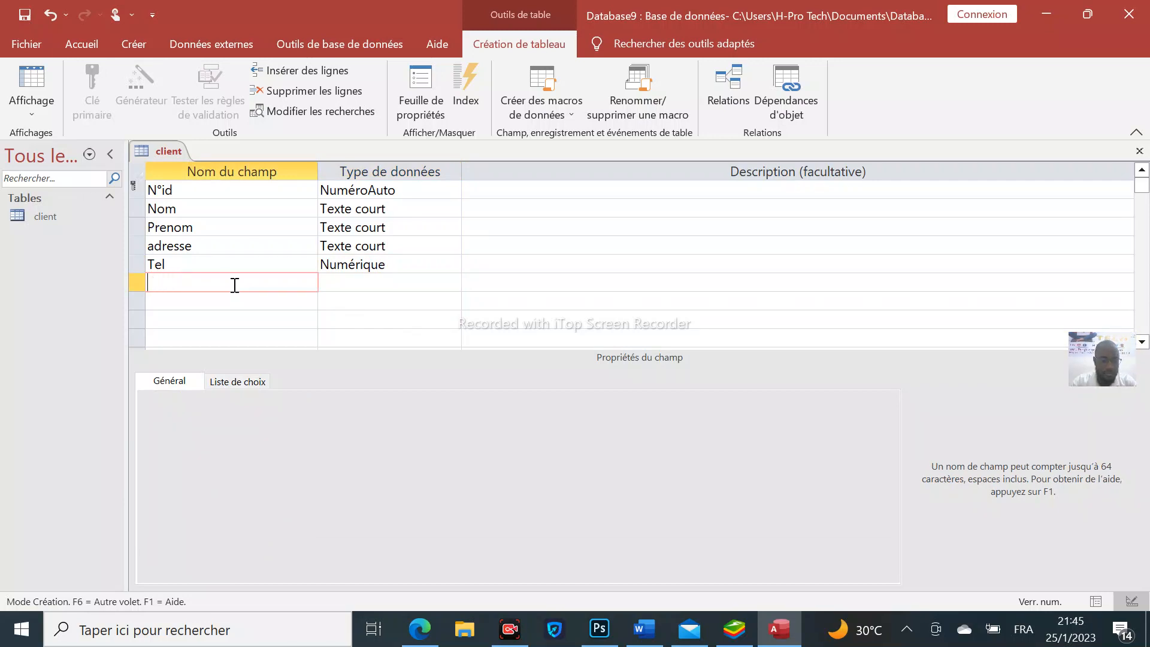
text(Date)
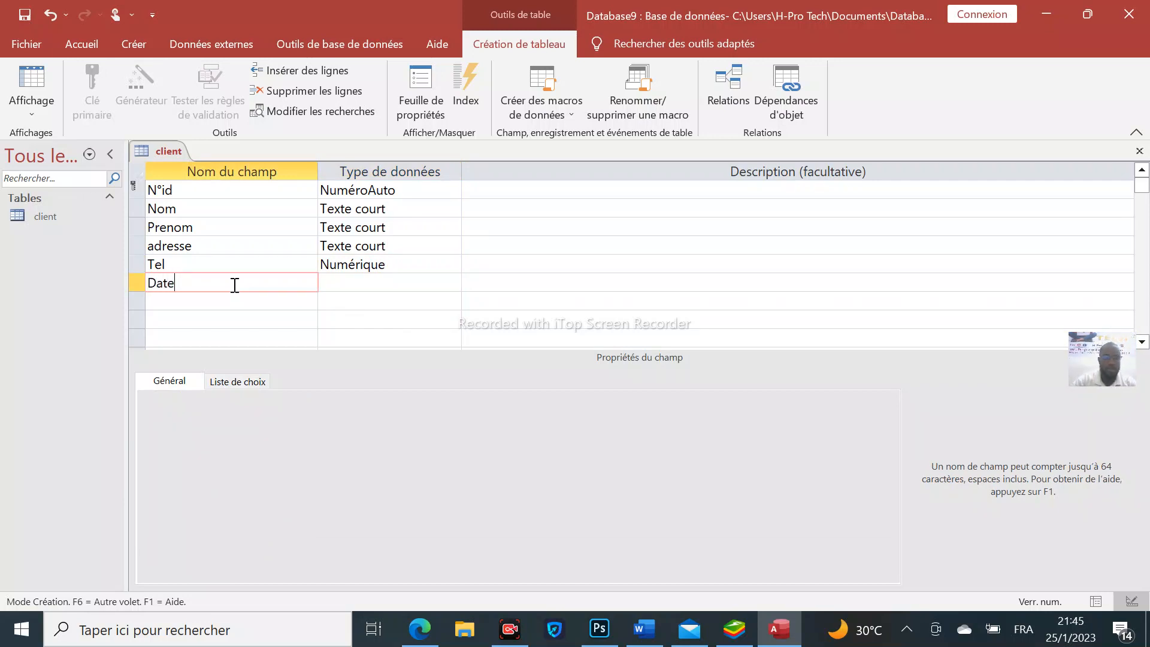
click(330, 287)
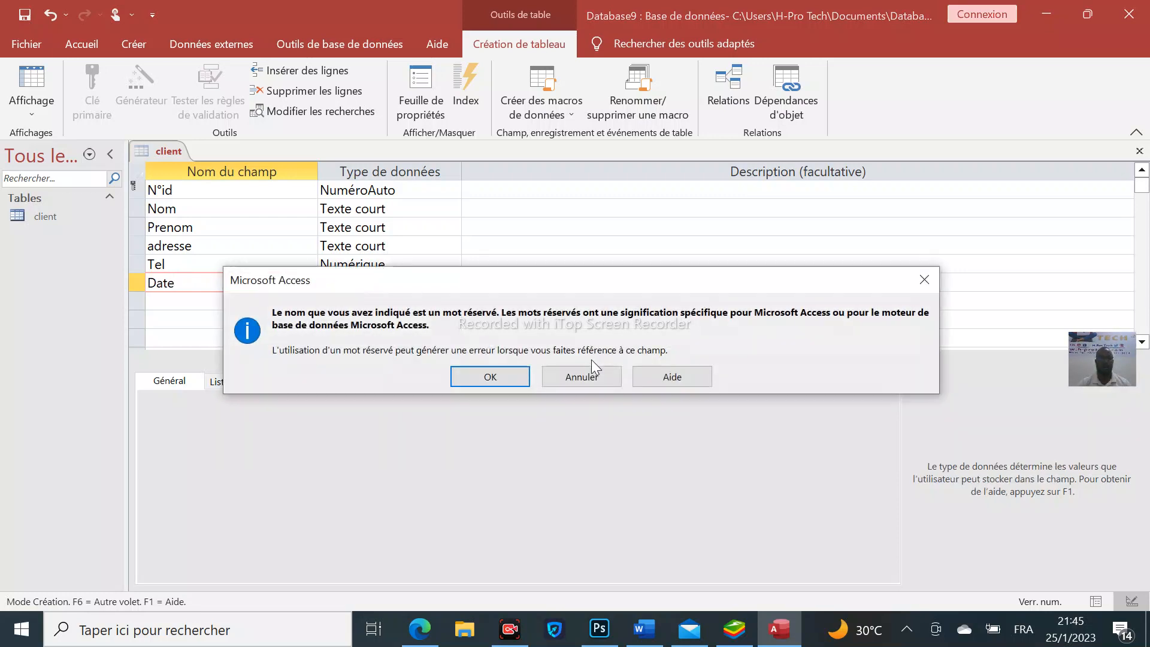
click(579, 382)
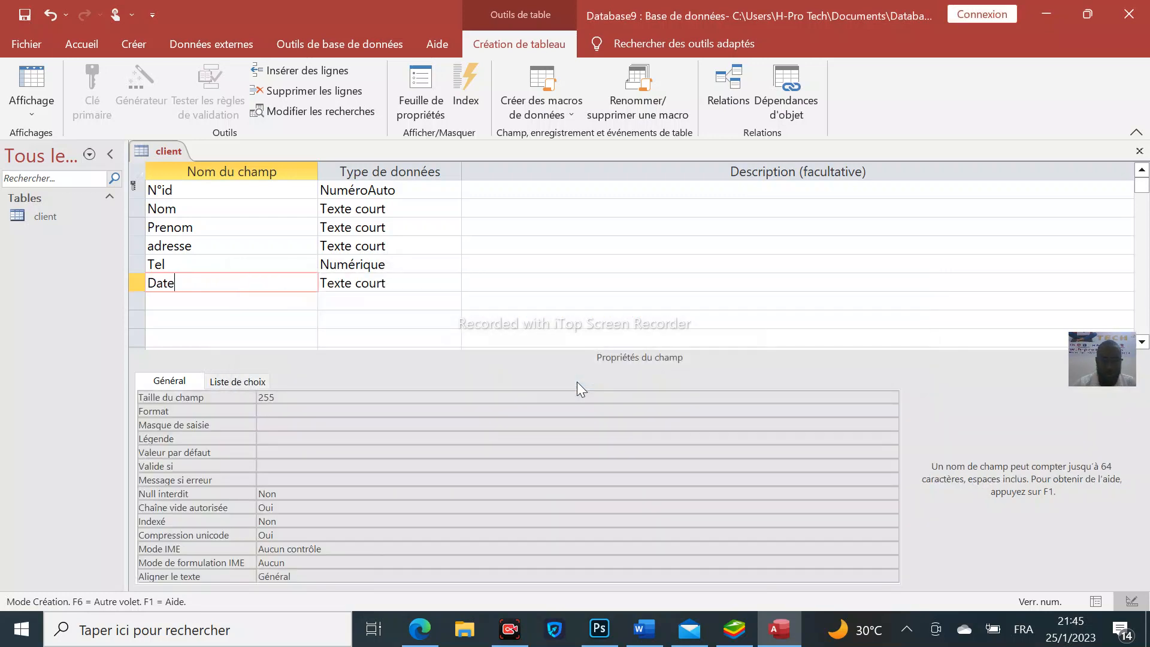
click(354, 288)
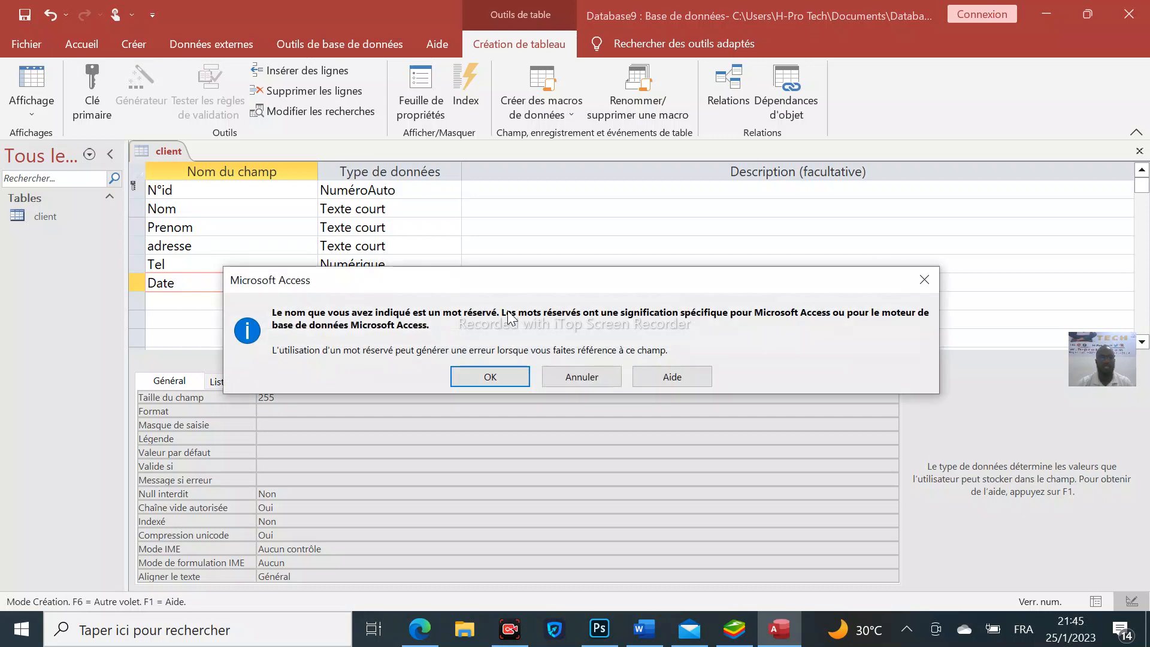
click(489, 376)
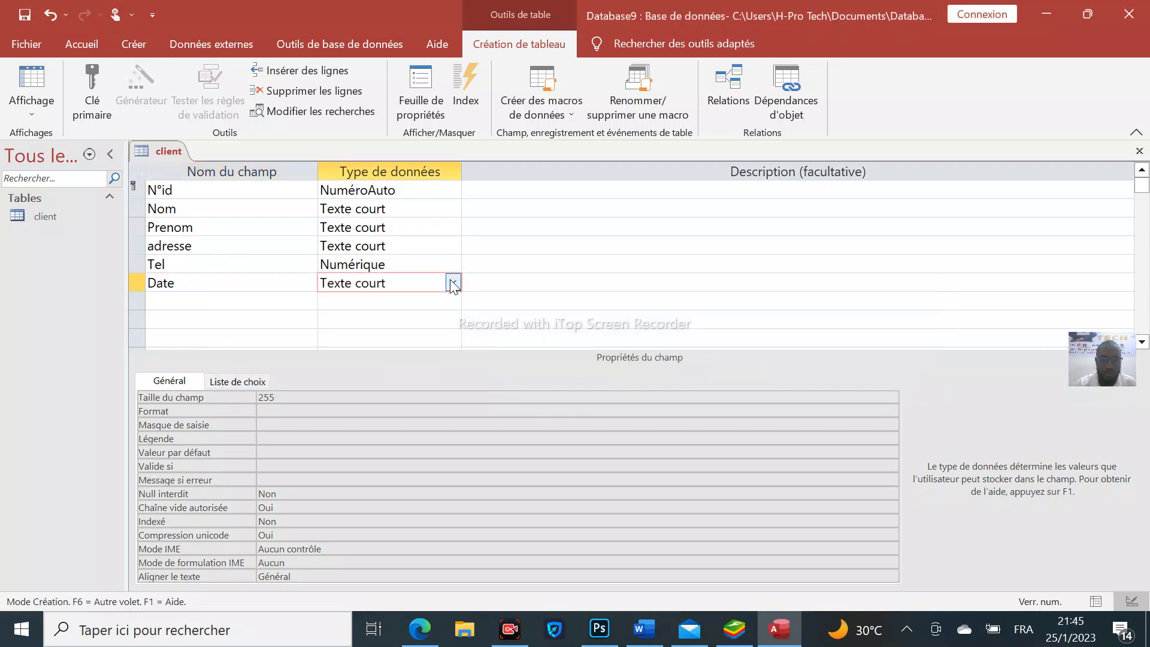
Set the data type of the Date field to Date/Heure and save the client table.
click(452, 282)
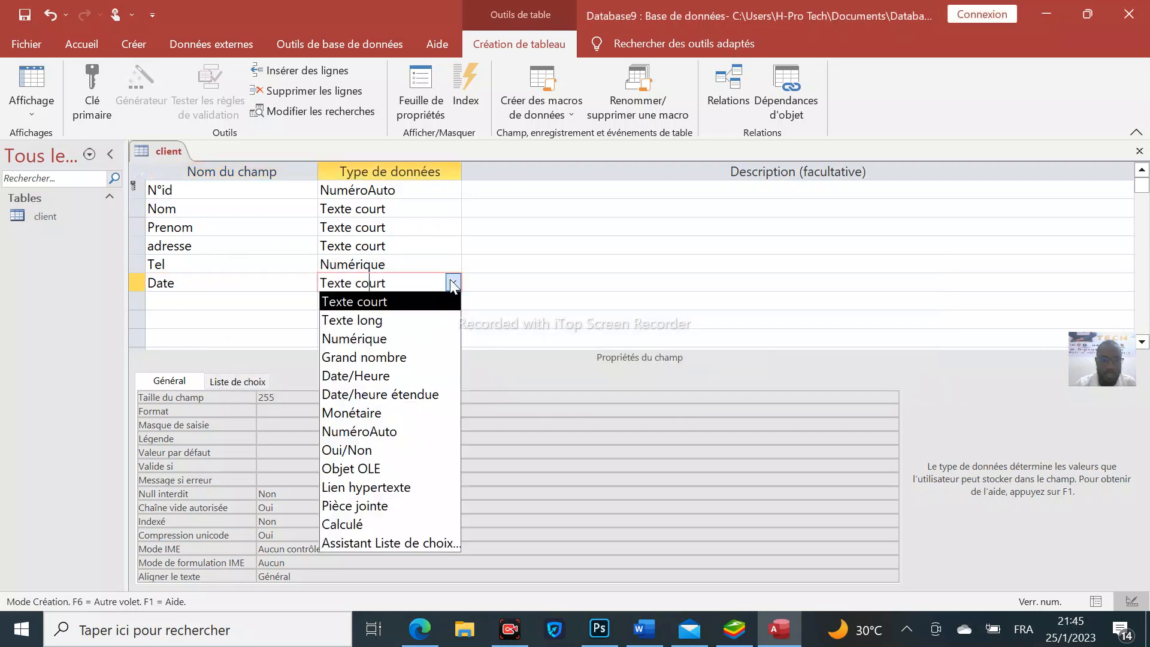
click(393, 374)
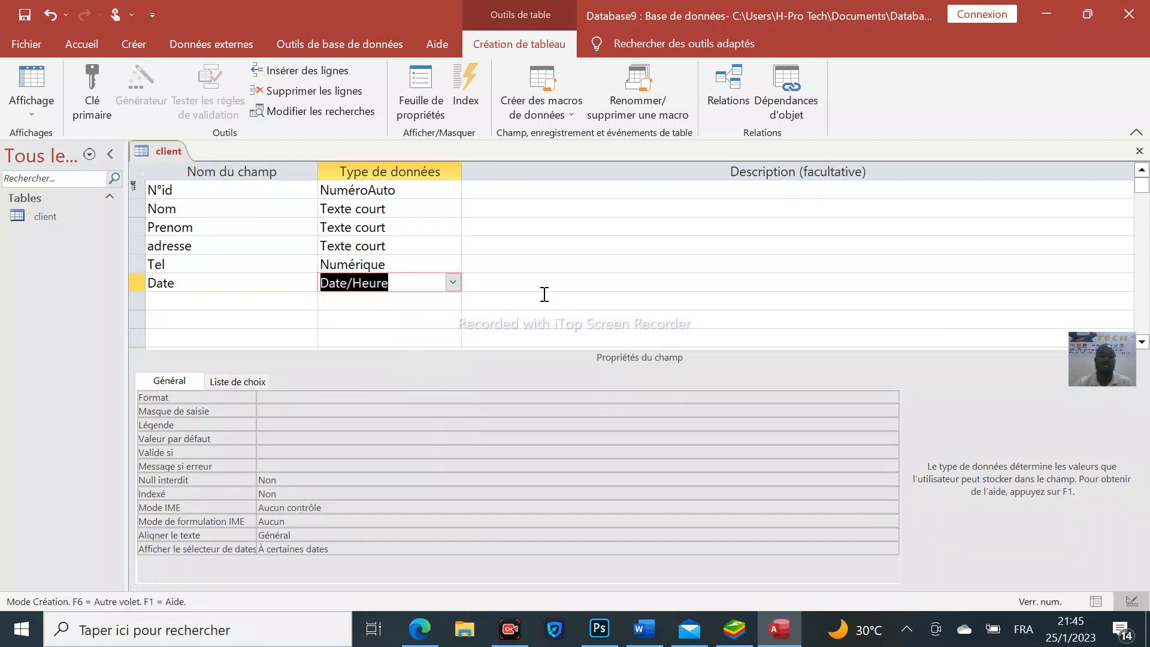
click(517, 281)
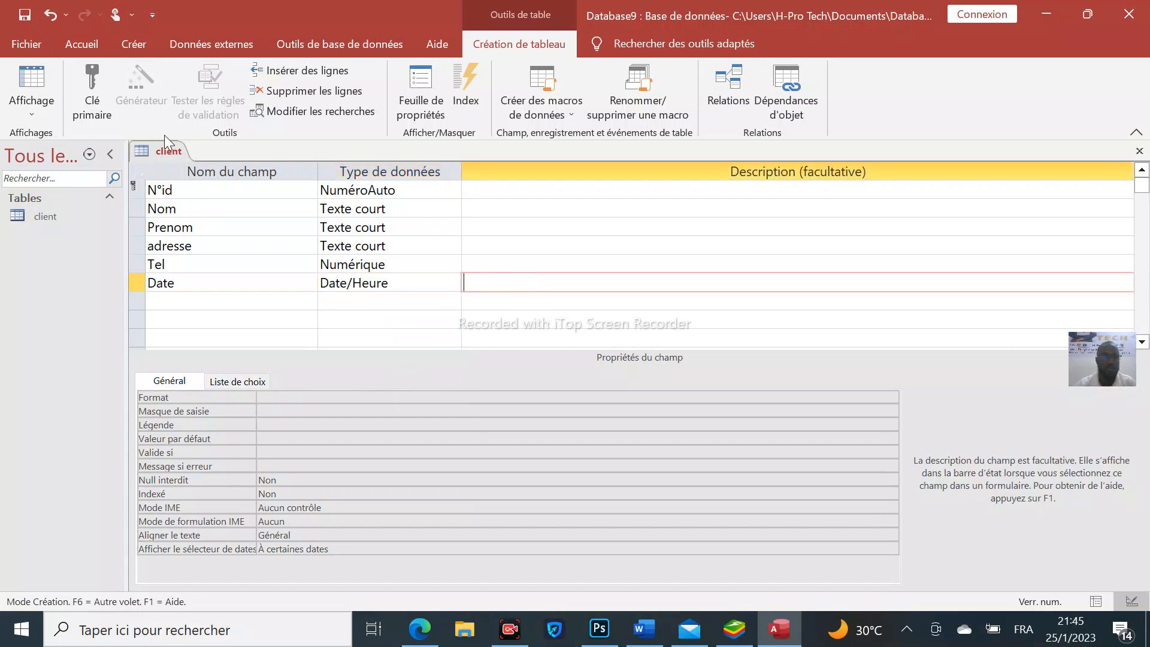
right_click(166, 154)
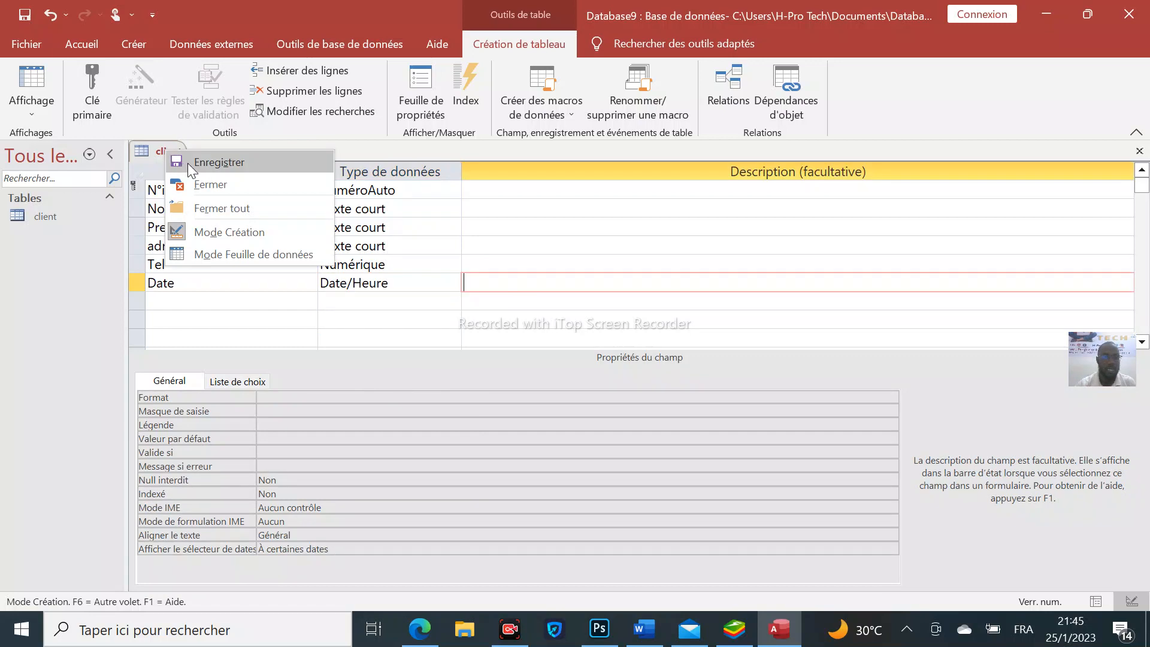
click(186, 162)
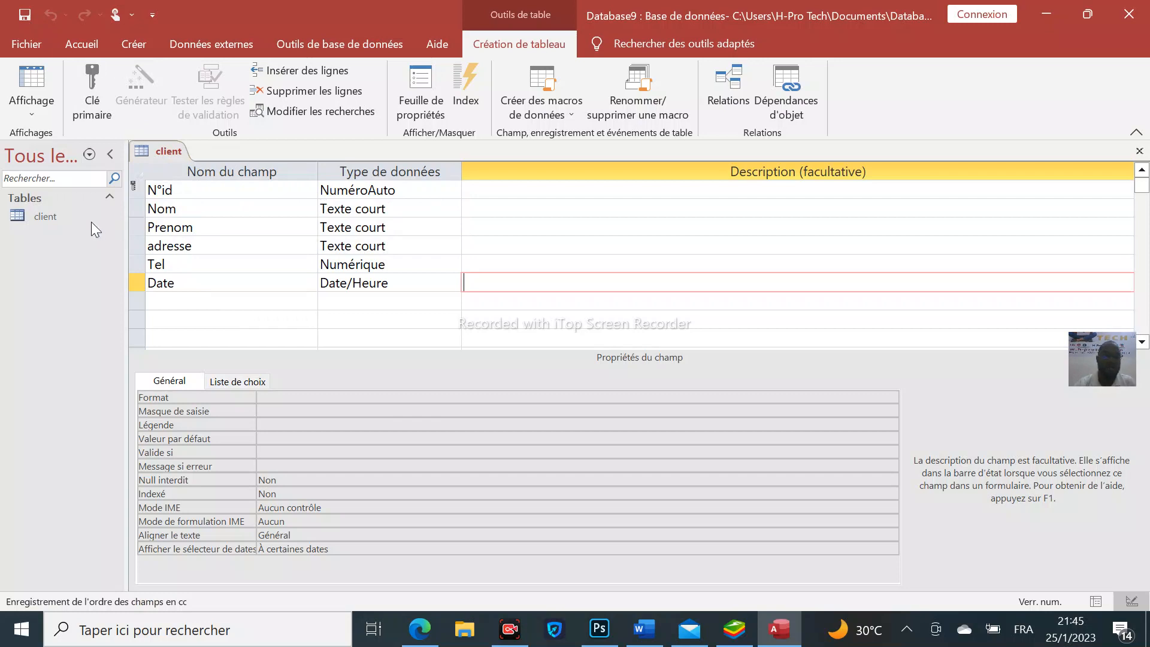
Create a form titled client with the form wizard, using all fields of the client table and the Colonne simple layout.
click(137, 51)
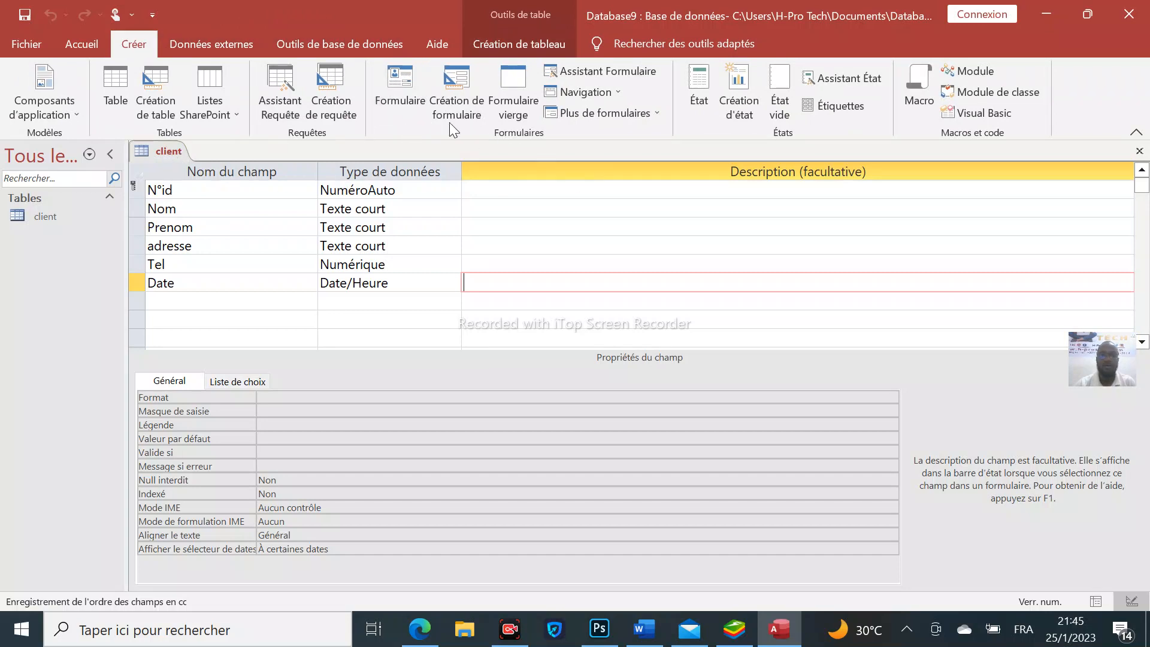
double_click(47, 214)
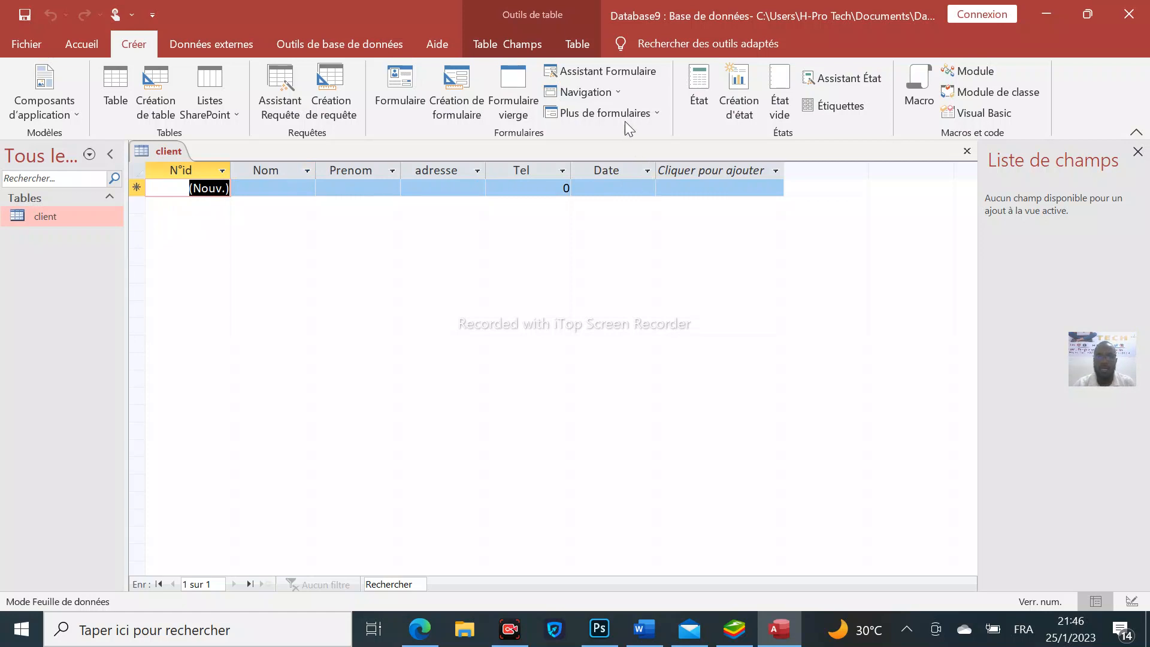
click(619, 73)
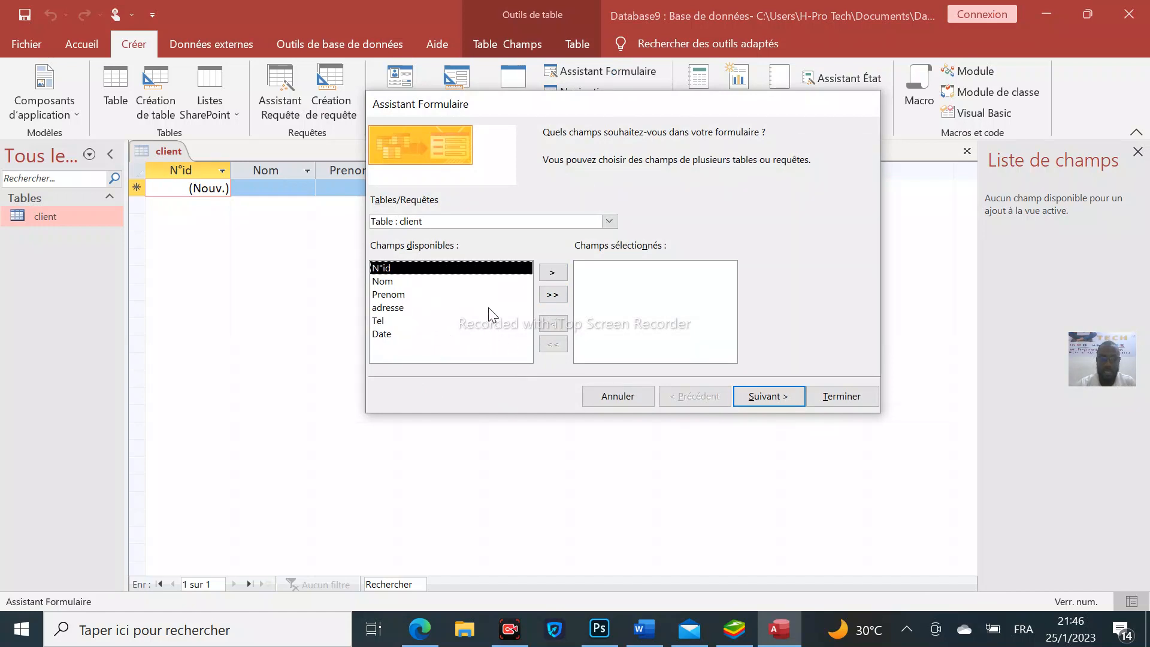
click(555, 295)
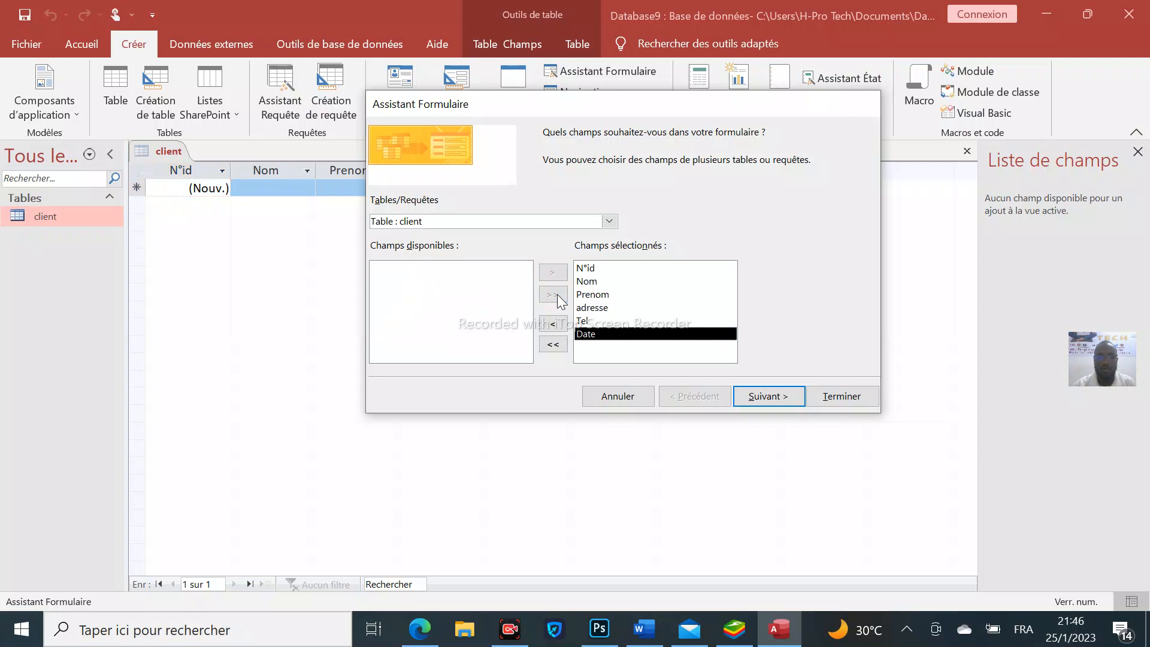
click(767, 396)
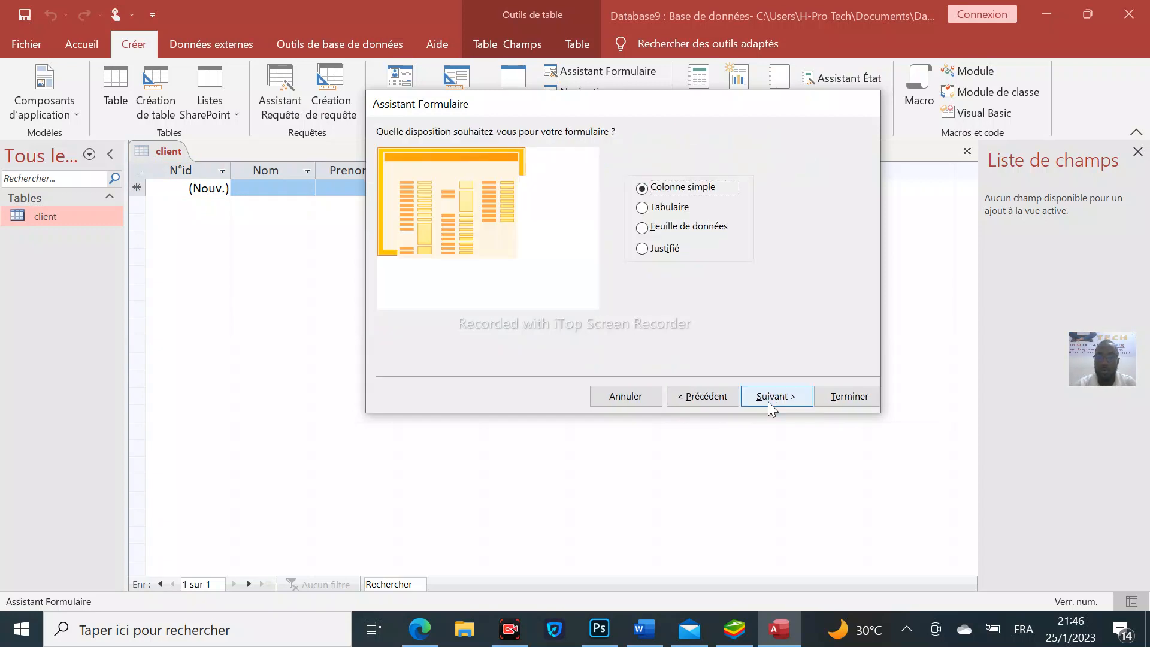
click(768, 401)
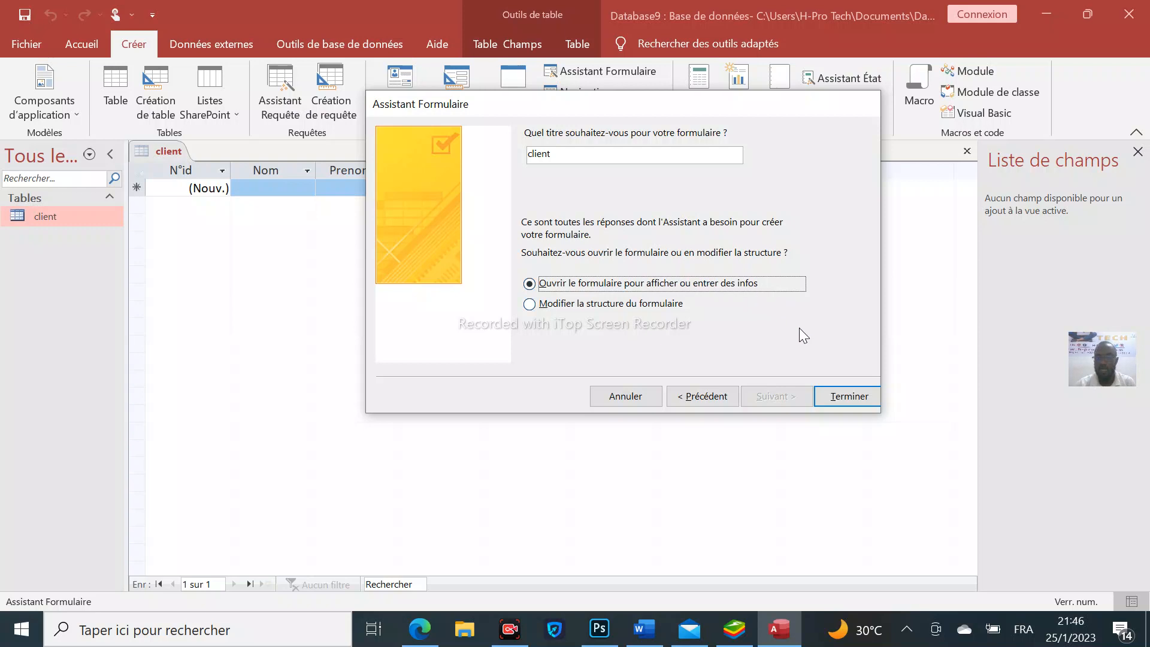
click(845, 396)
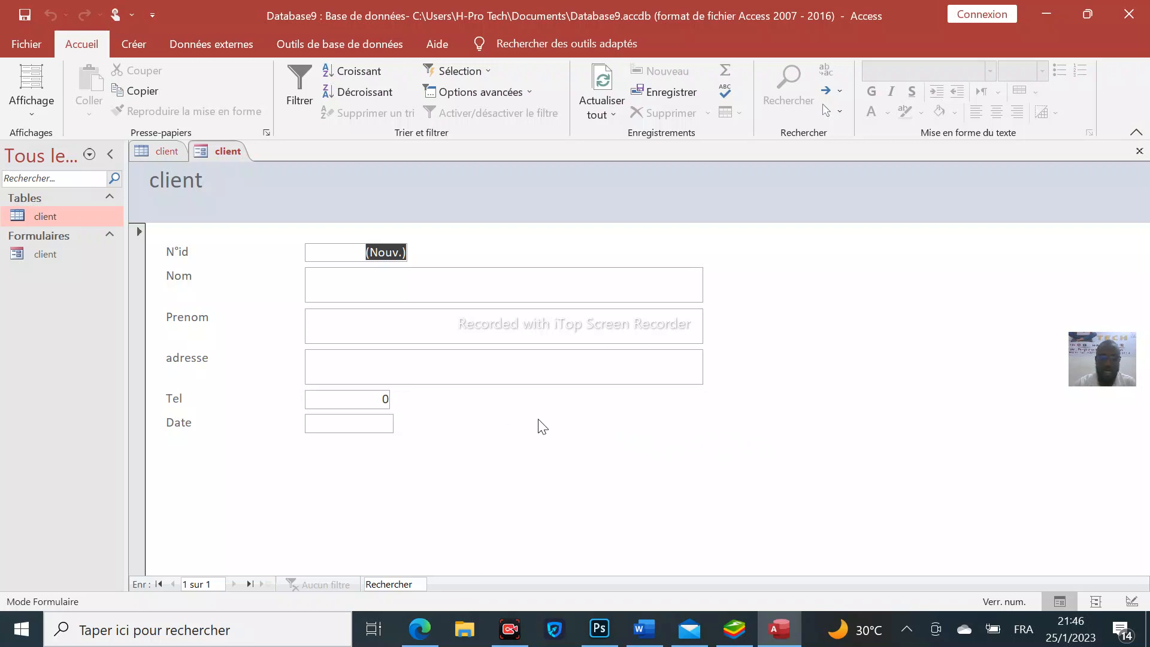
Open the form in design view, move the title label to the middle of the header and resize it to about 2.2 by 1 cm.
right_click(516, 441)
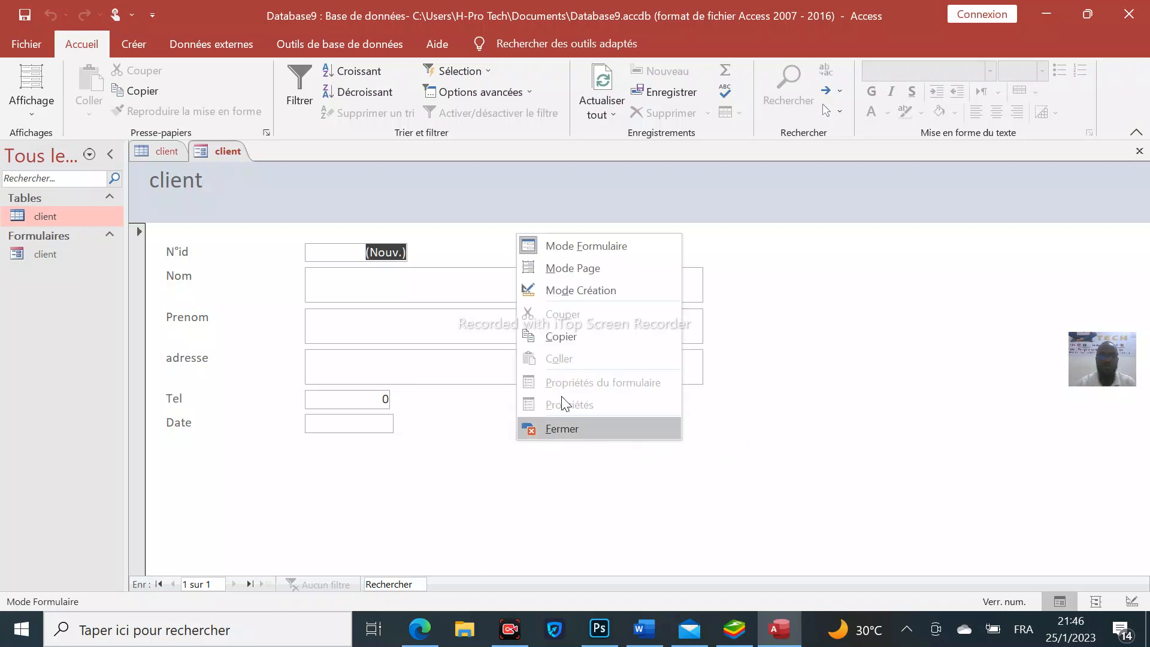
click(600, 292)
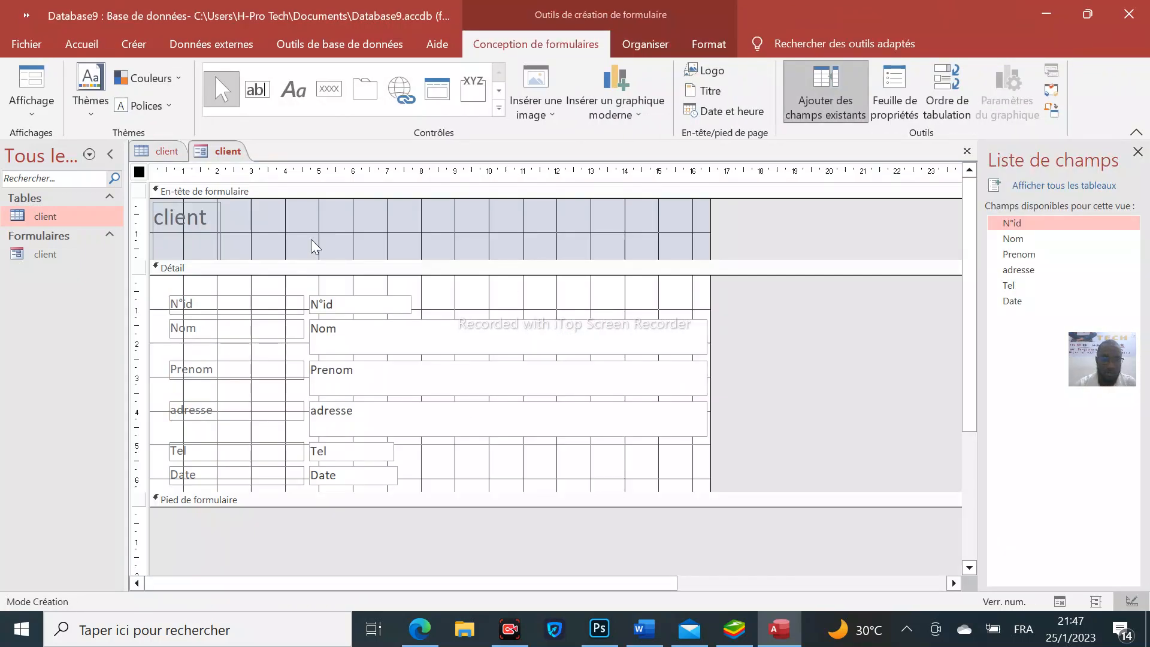
click(215, 232)
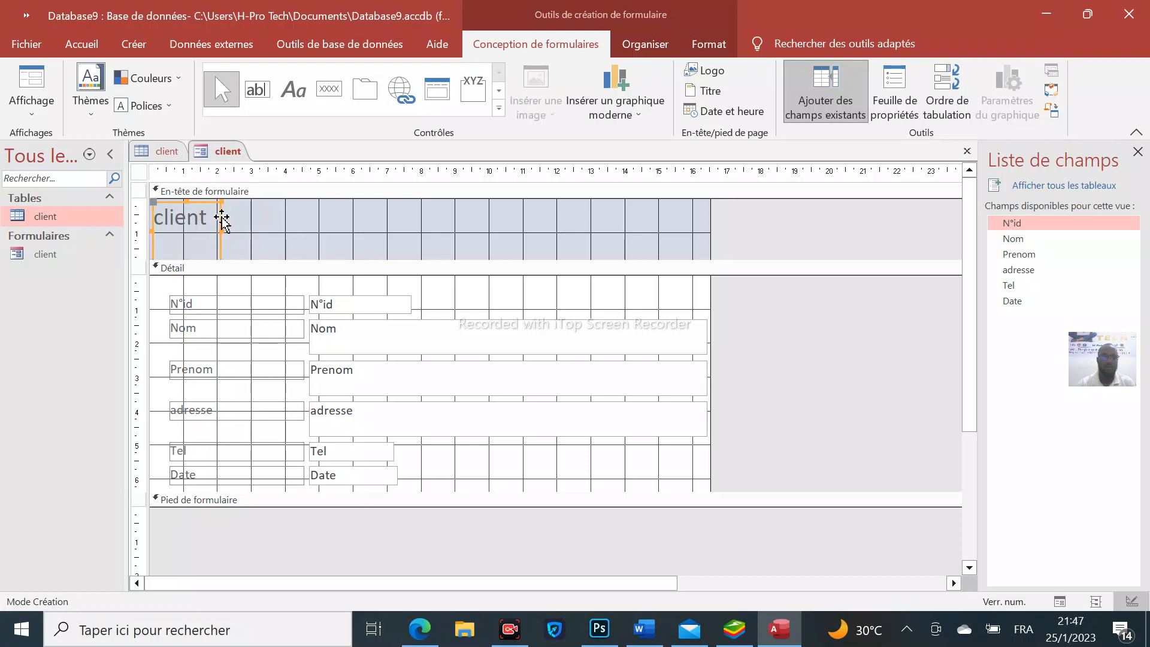
drag(224, 226, 572, 227)
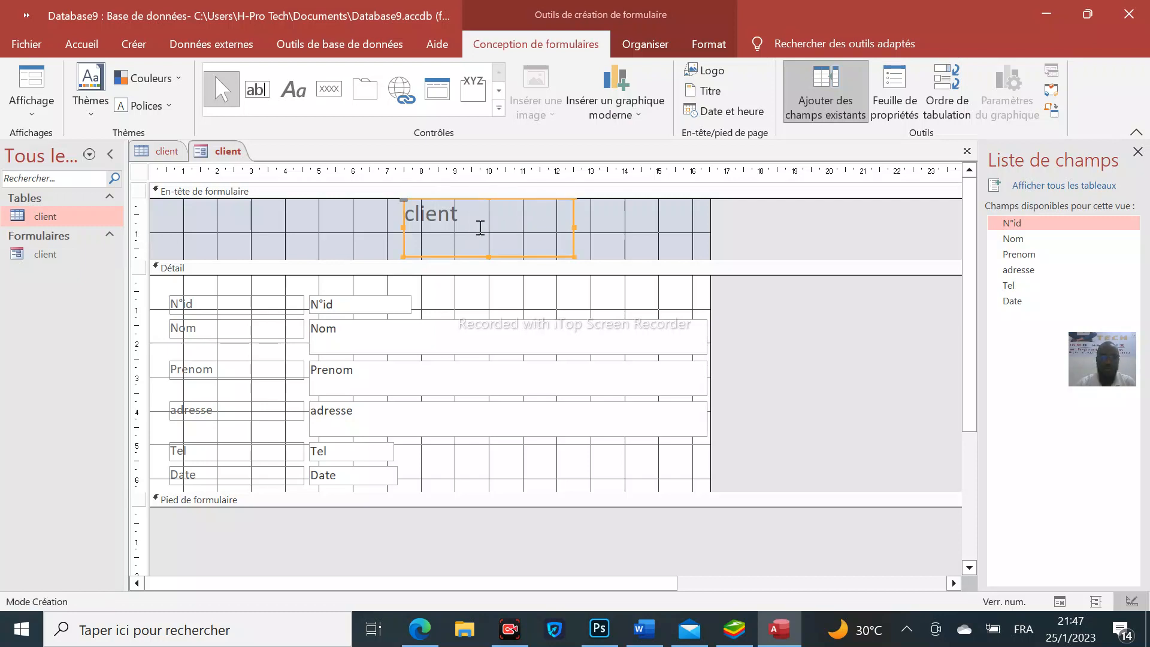
drag(488, 257, 488, 233)
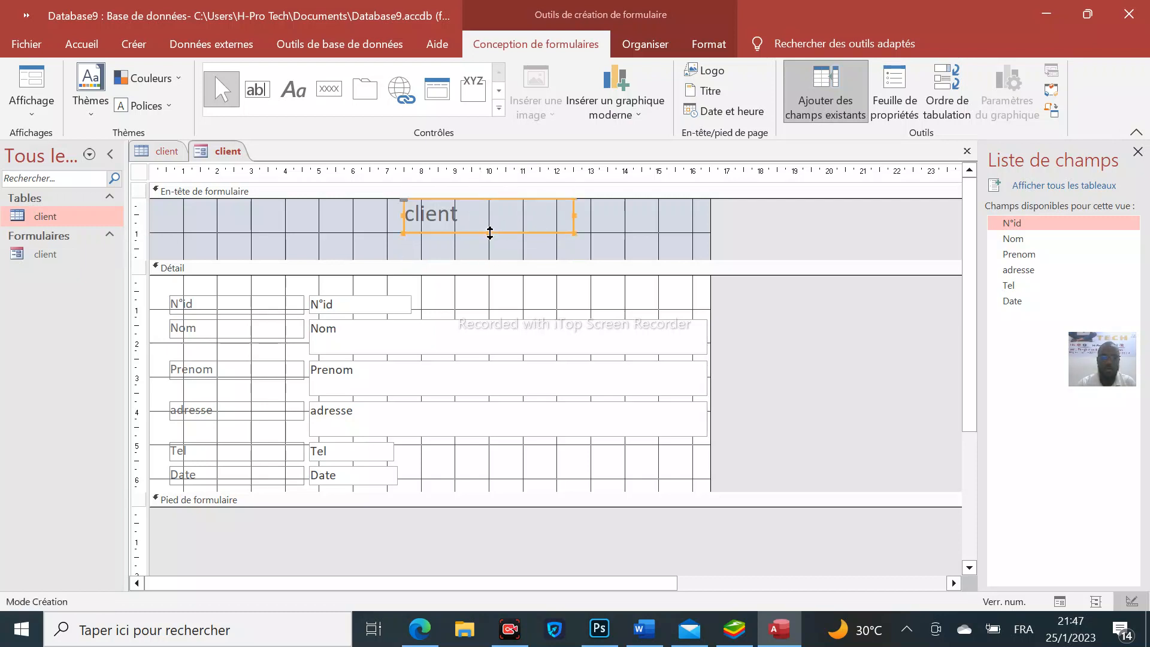
drag(575, 216, 477, 222)
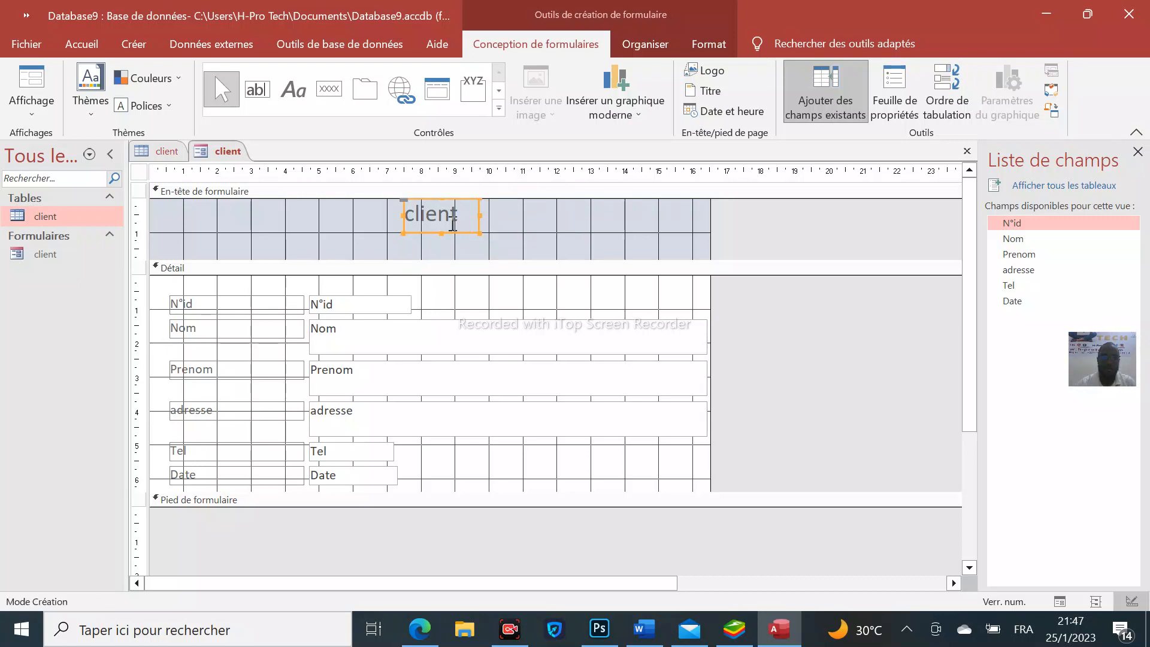
Capitalize the first letter of the form's title so that it reads Client.
mouse_move(409, 214)
mouse_down()
mouse_move(439, 214)
mouse_move(417, 214)
mouse_up()
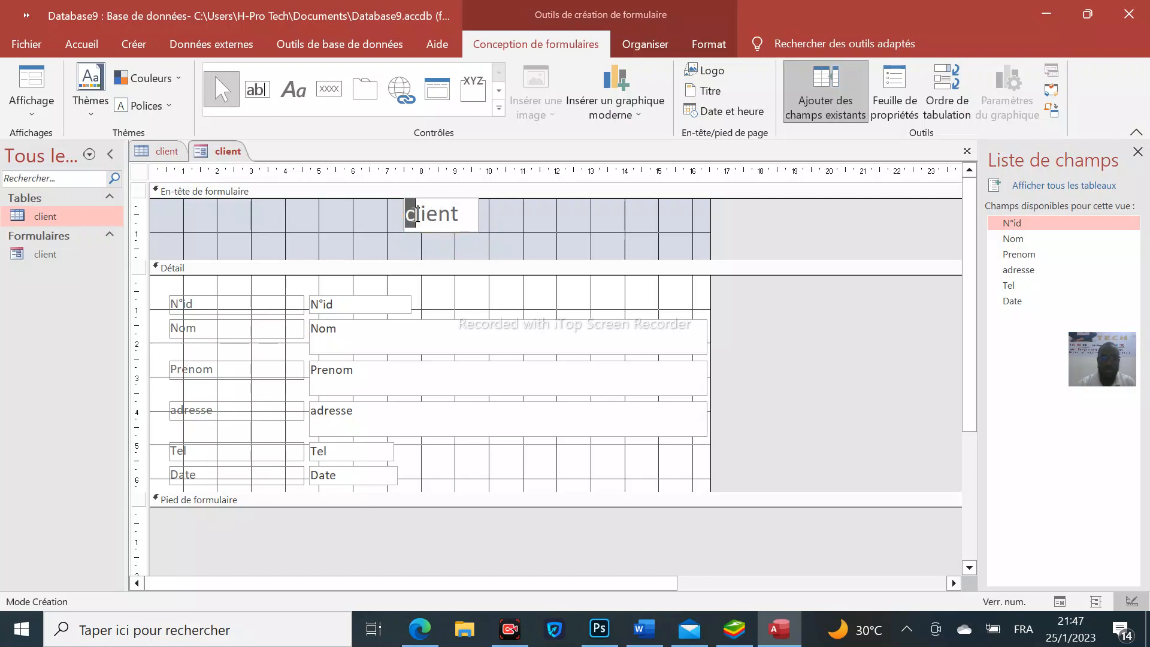
key(BackSpace)
text(C)
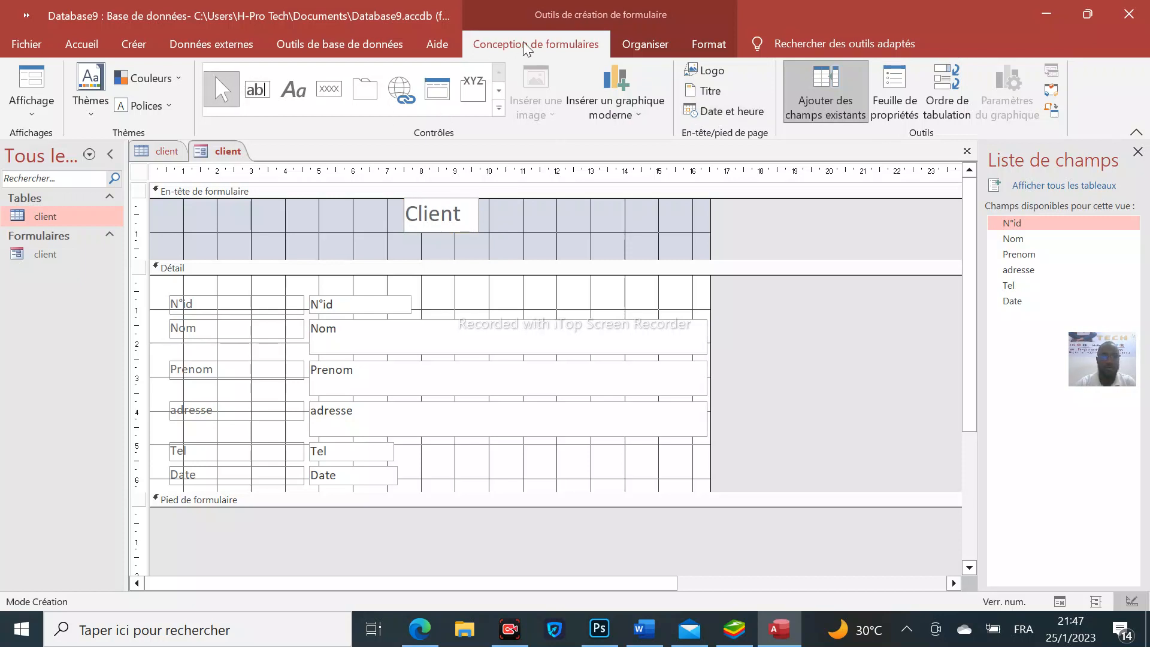
Fill the Client title label with the standard red colour and centre its text.
click(709, 46)
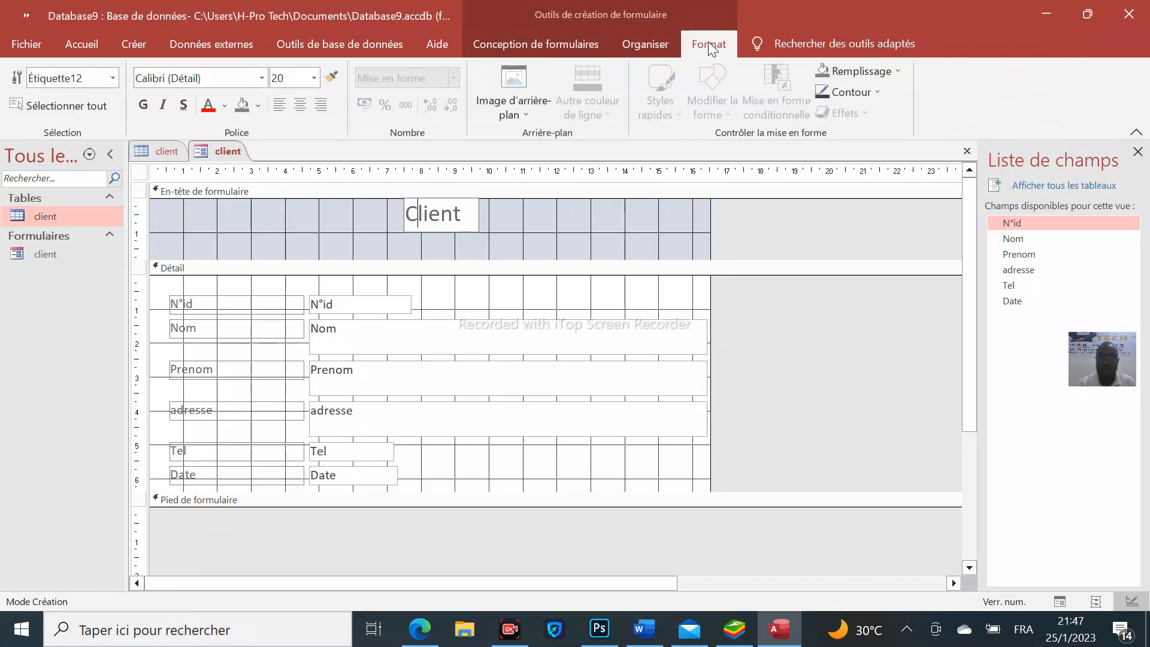
click(896, 71)
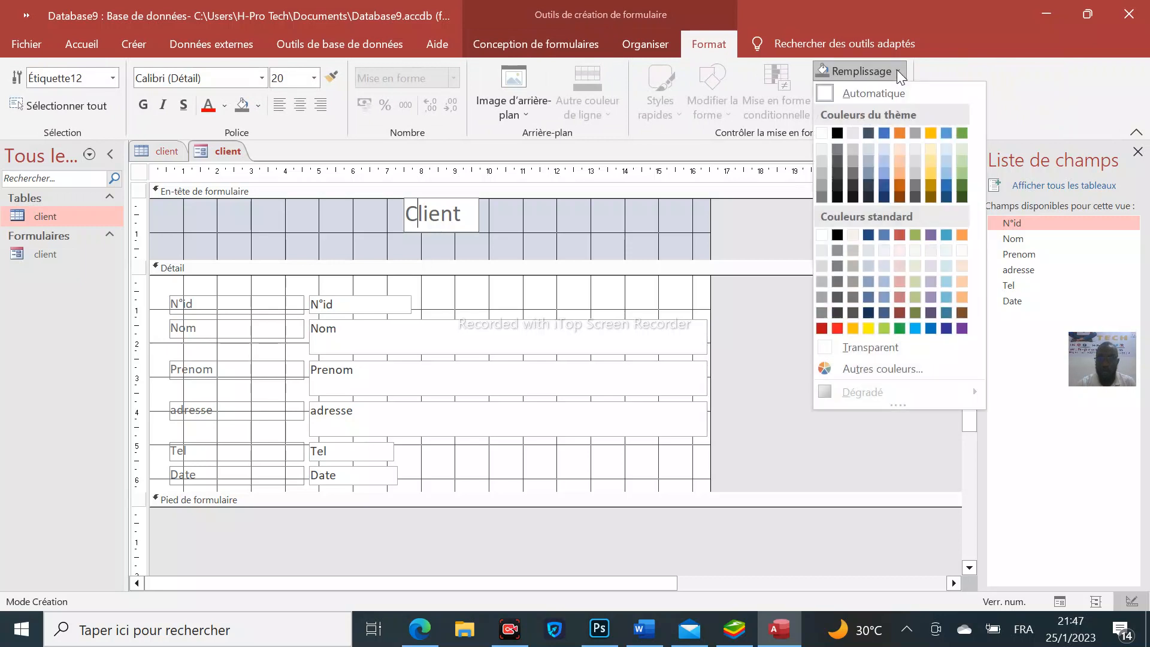
click(837, 328)
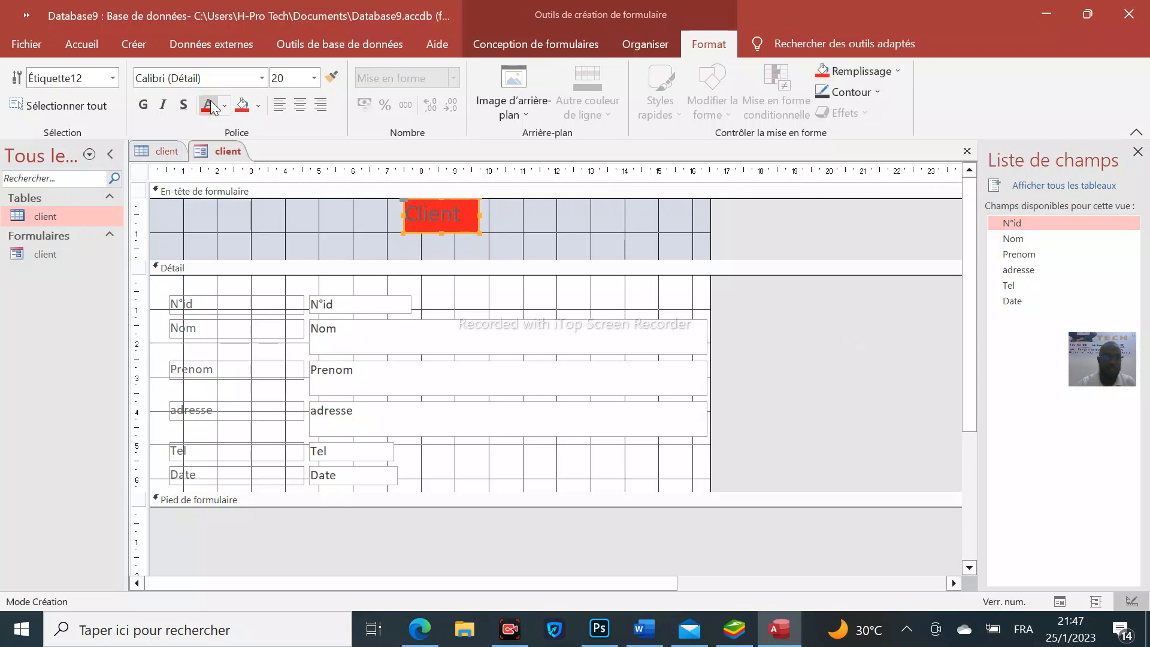
click(298, 107)
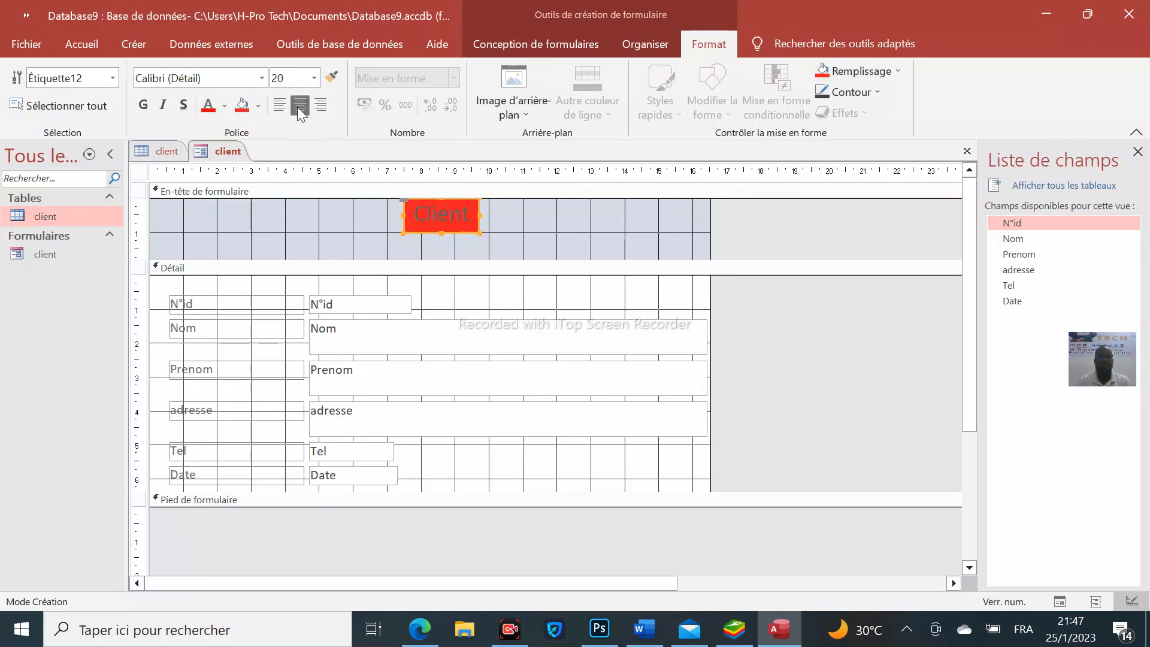
Set the title's font to Arial Black and widen its label on both sides to about 2.8 cm.
click(263, 79)
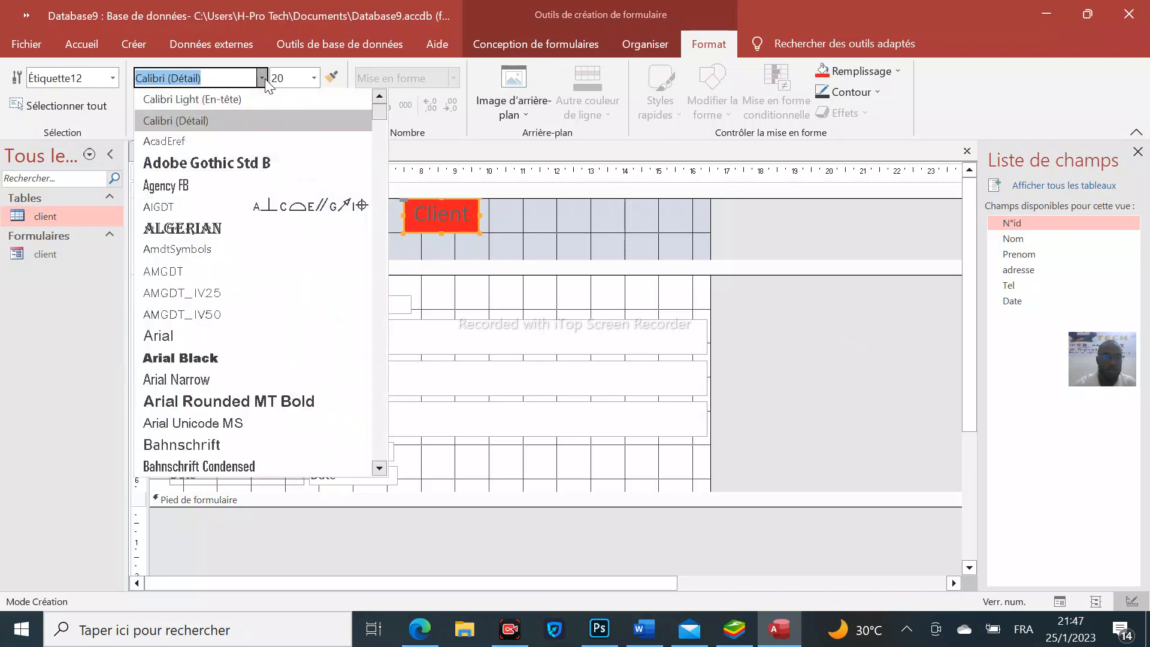
click(192, 358)
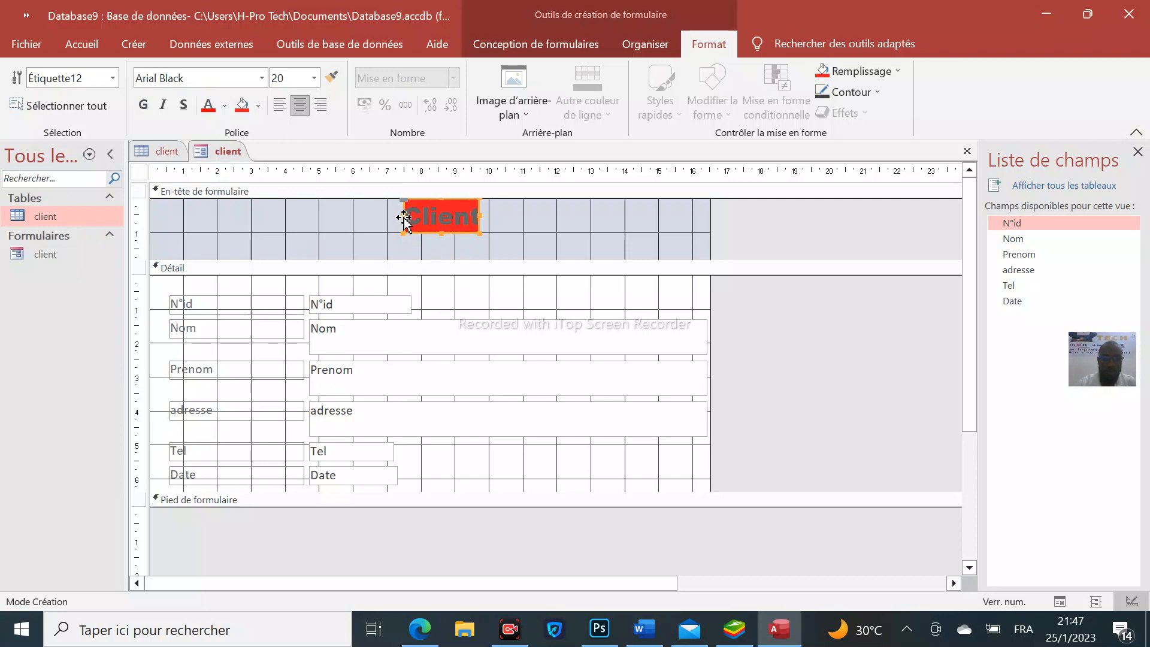
drag(402, 215, 391, 215)
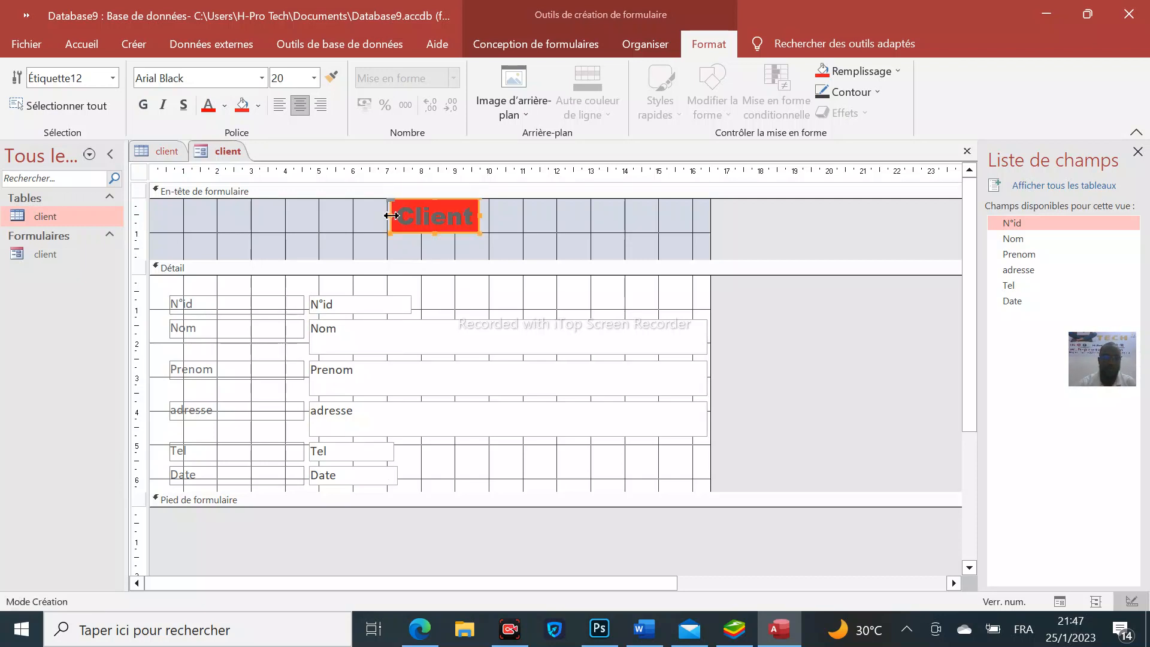
drag(481, 215, 484, 215)
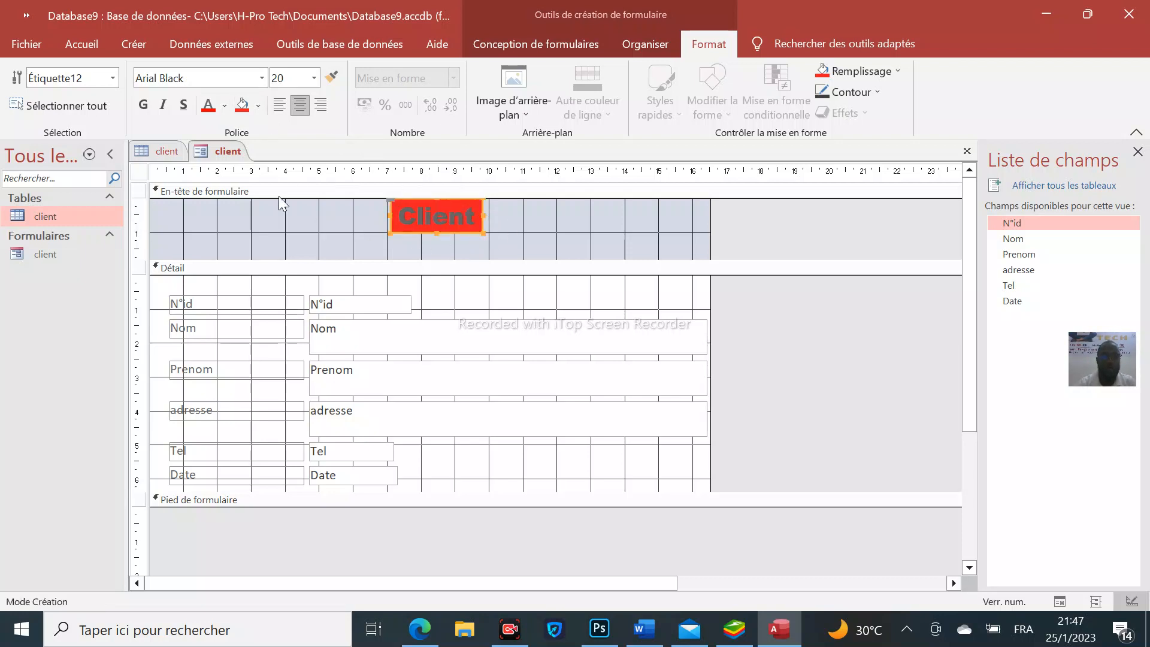
Set the font colour of the Client title to white and deselect the label.
click(224, 106)
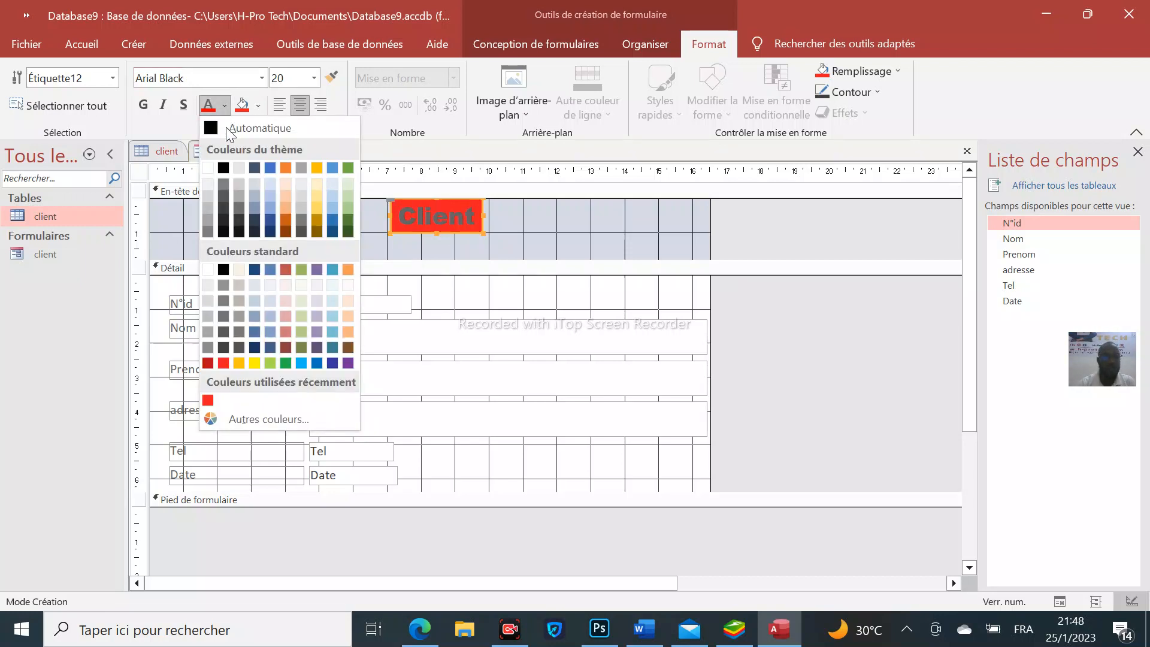
click(208, 167)
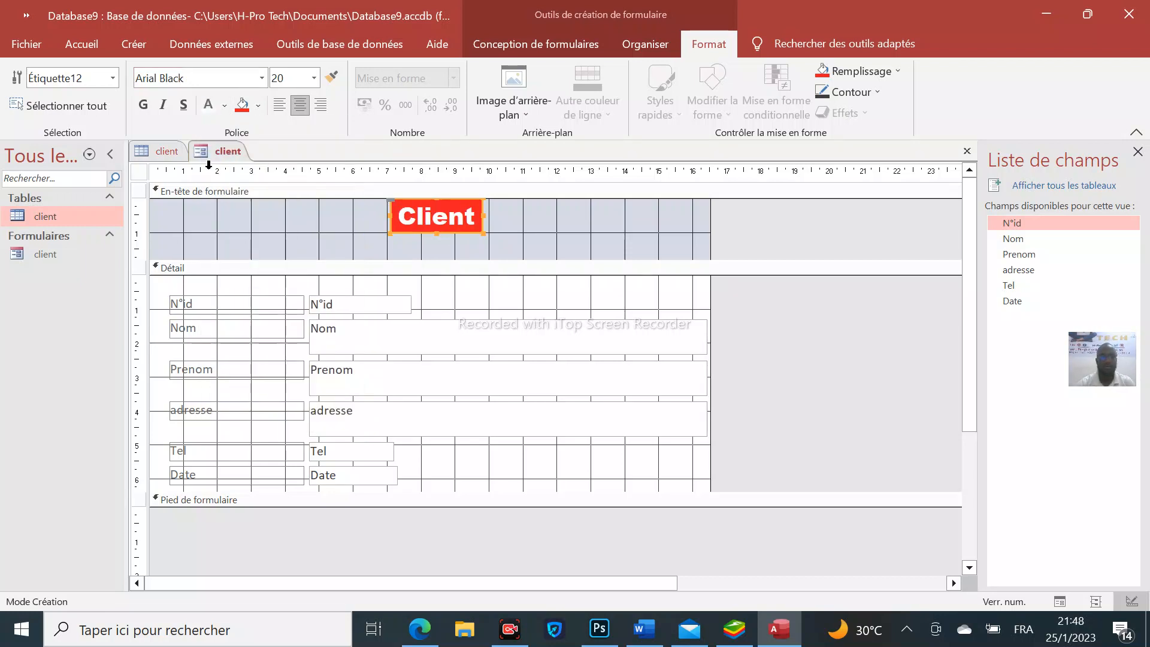
click(598, 231)
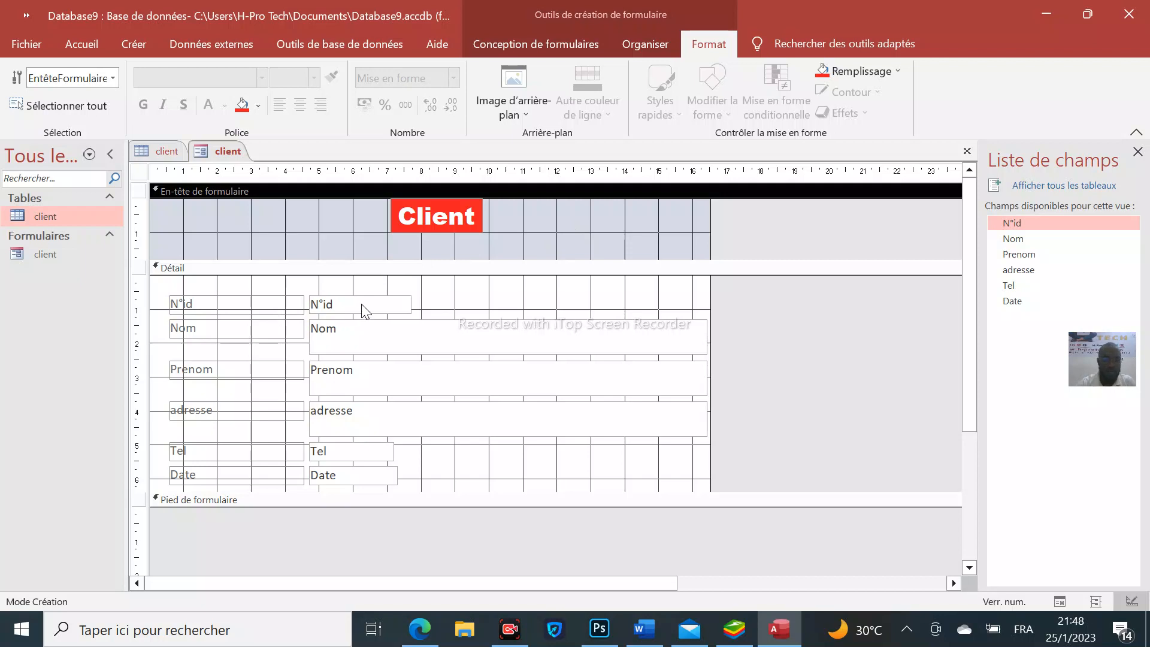
click(180, 312)
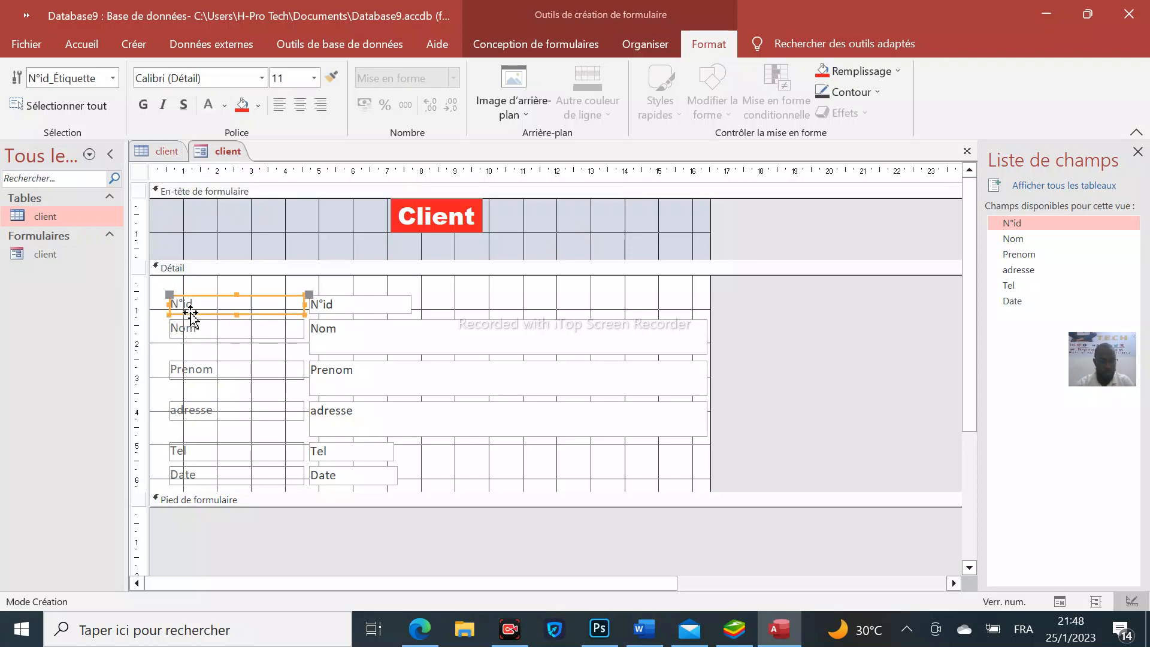
key(ctrl+a)
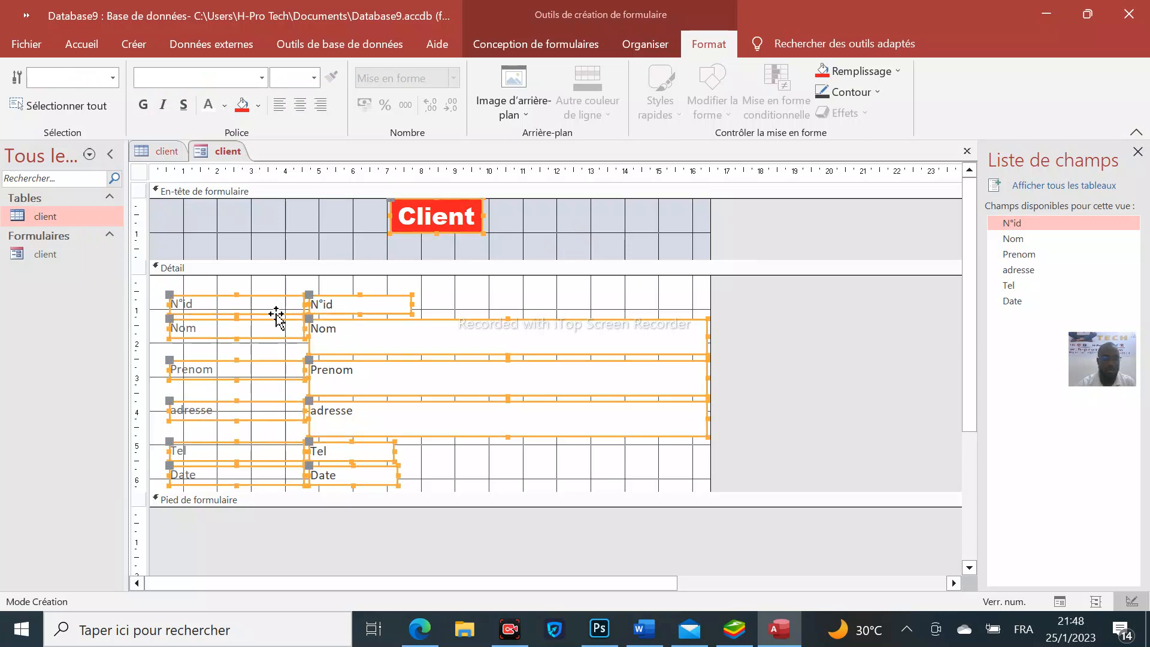
click(348, 280)
Right-align the text of the six field labels N°id, Nom, Prenom, adresse, Tel and Date in the Détail section.
click(216, 303)
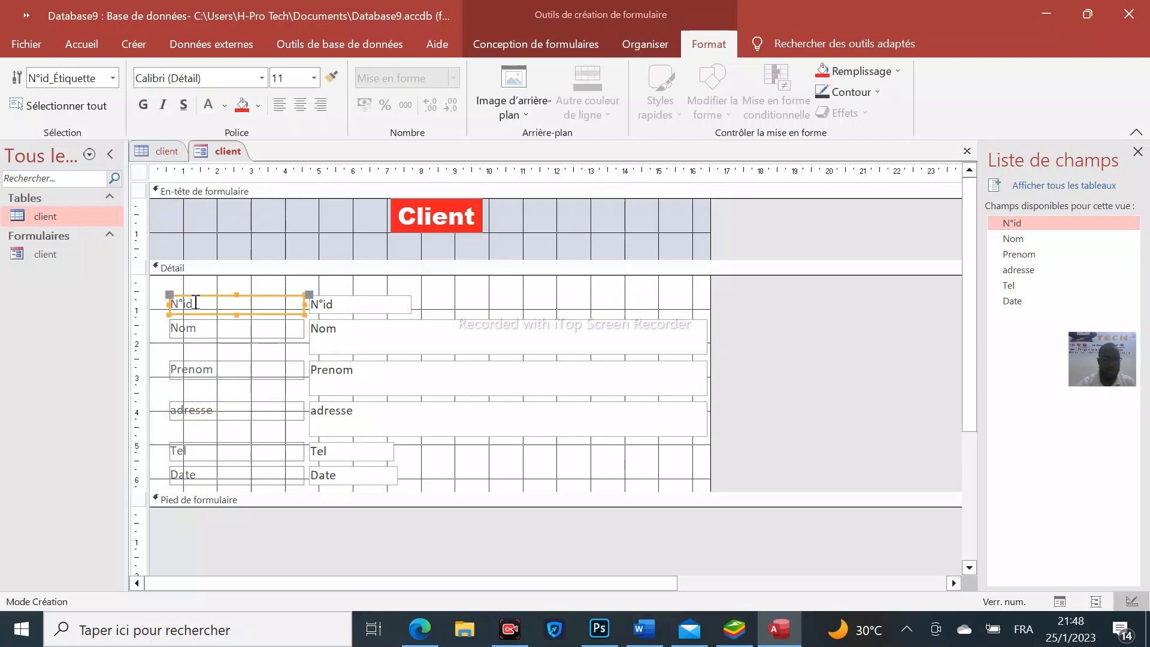
shift+click(201, 333)
shift+click(203, 367)
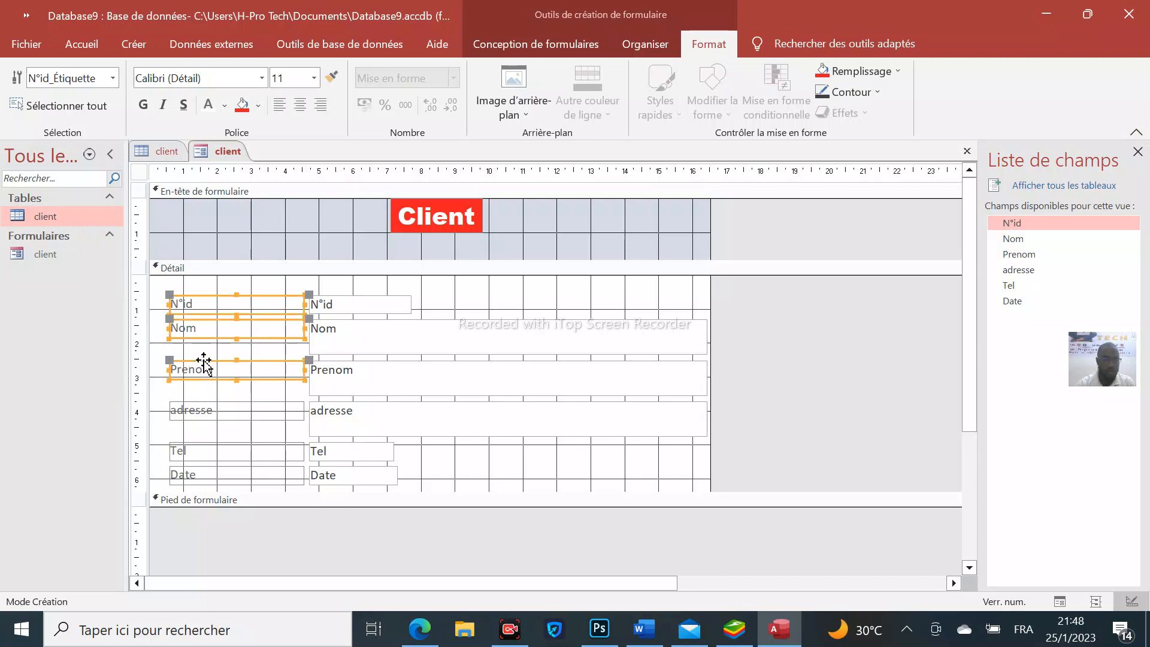
shift+click(220, 410)
shift+click(225, 453)
shift+click(220, 475)
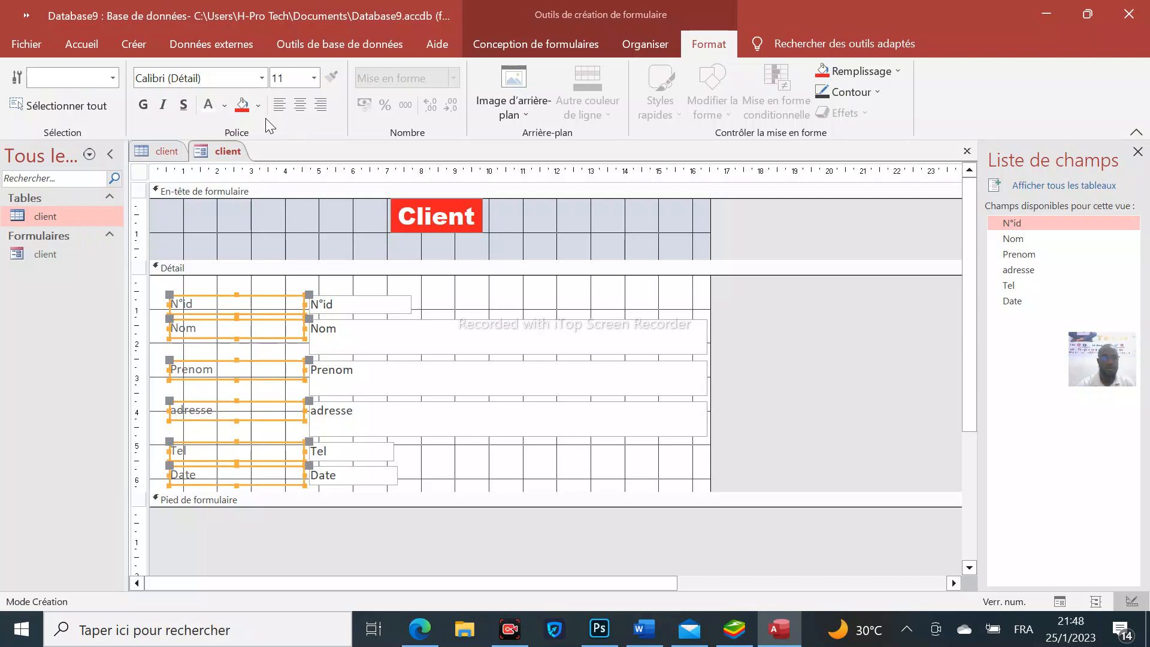
click(321, 107)
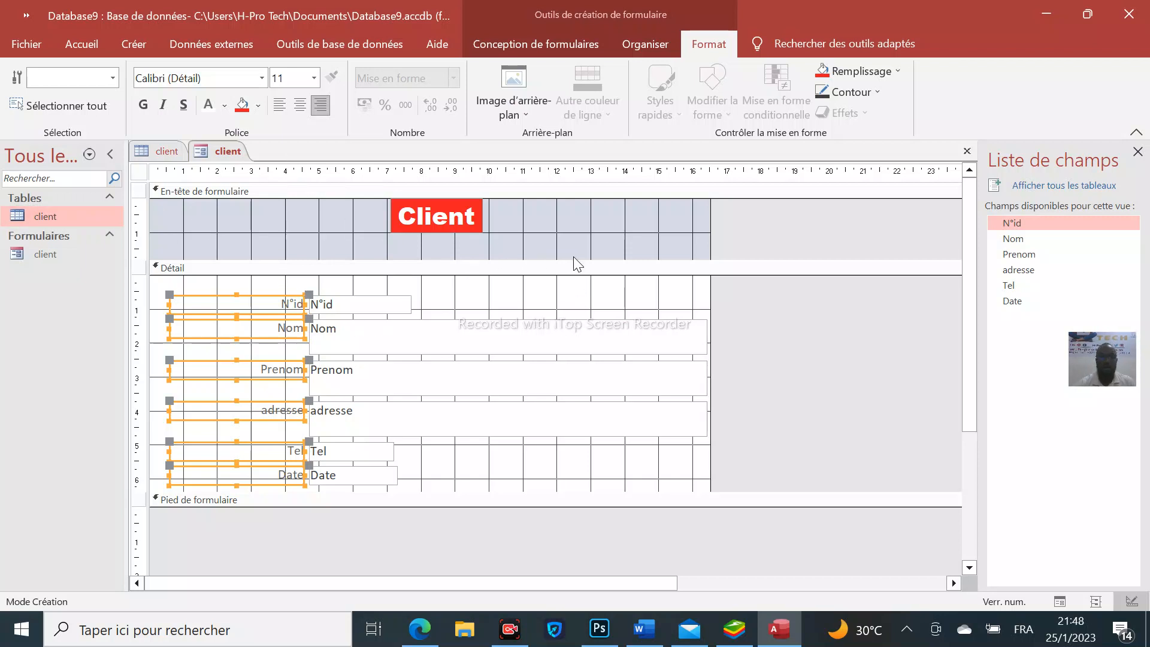
Widen the form to about 21.5 cm and fill its header section with a light grey theme colour.
drag(972, 292, 970, 355)
drag(709, 338, 878, 341)
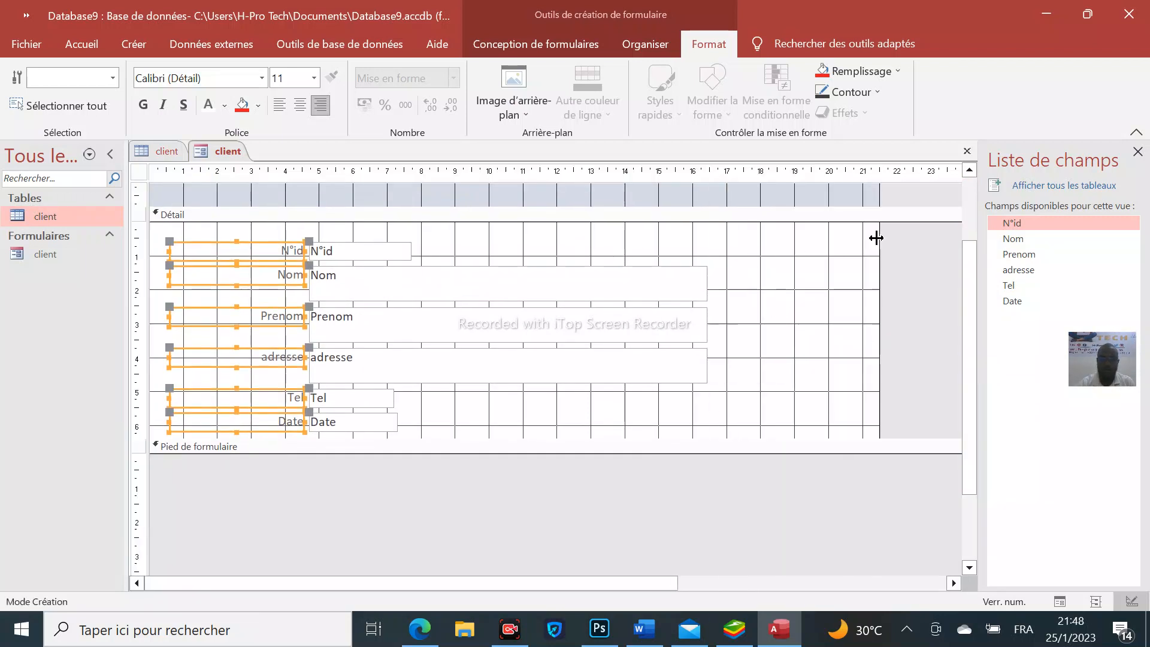
click(781, 201)
click(781, 201)
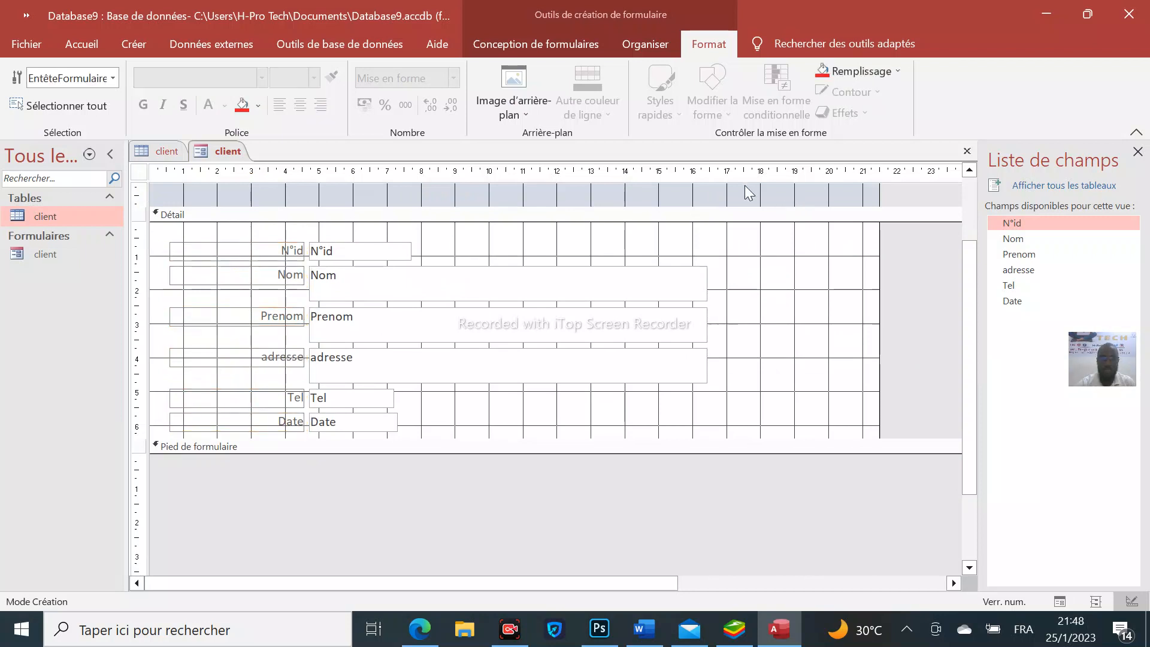
click(898, 72)
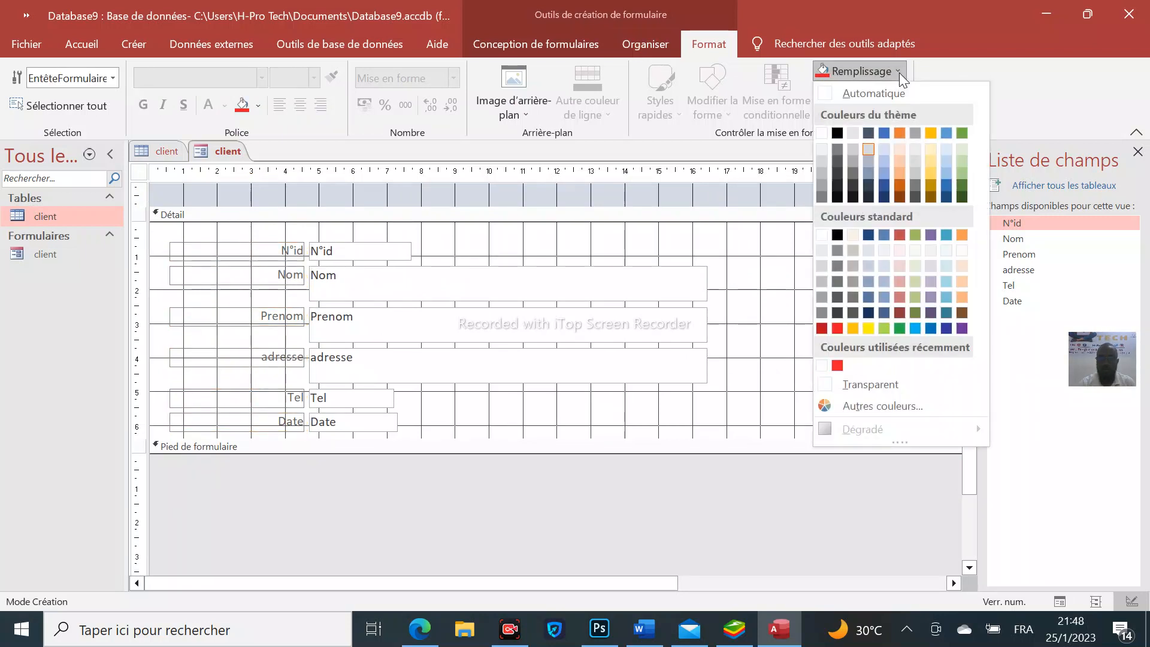
click(821, 171)
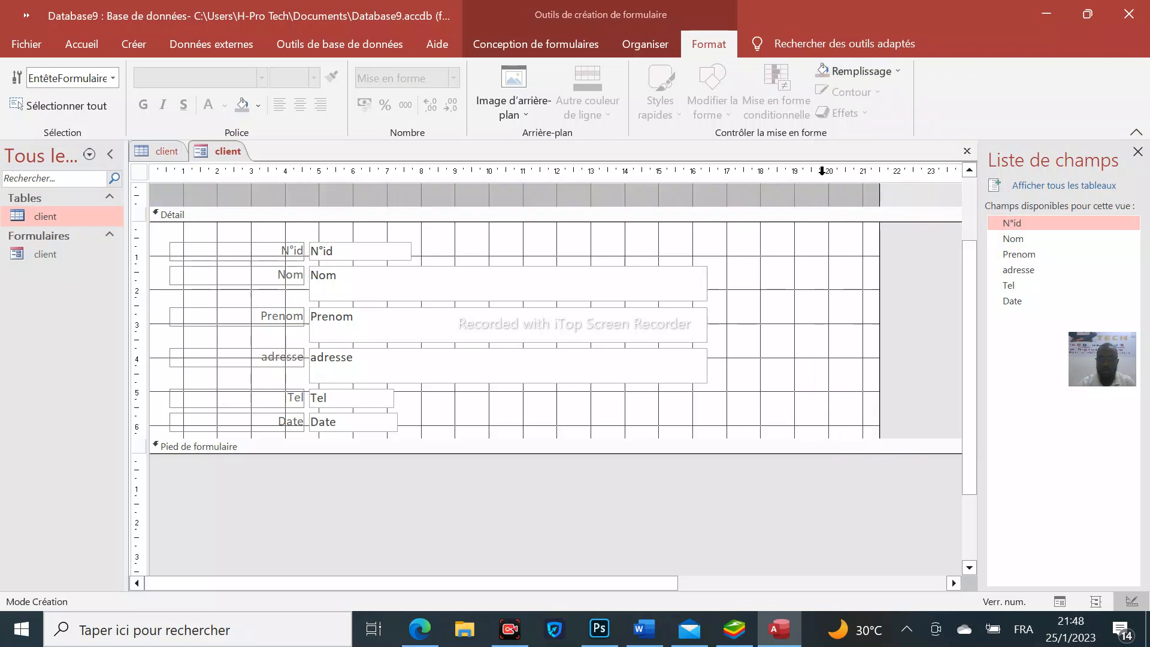
Try a standard orange fill on the Détail section, and replace it with the standard purple.
click(800, 356)
click(824, 350)
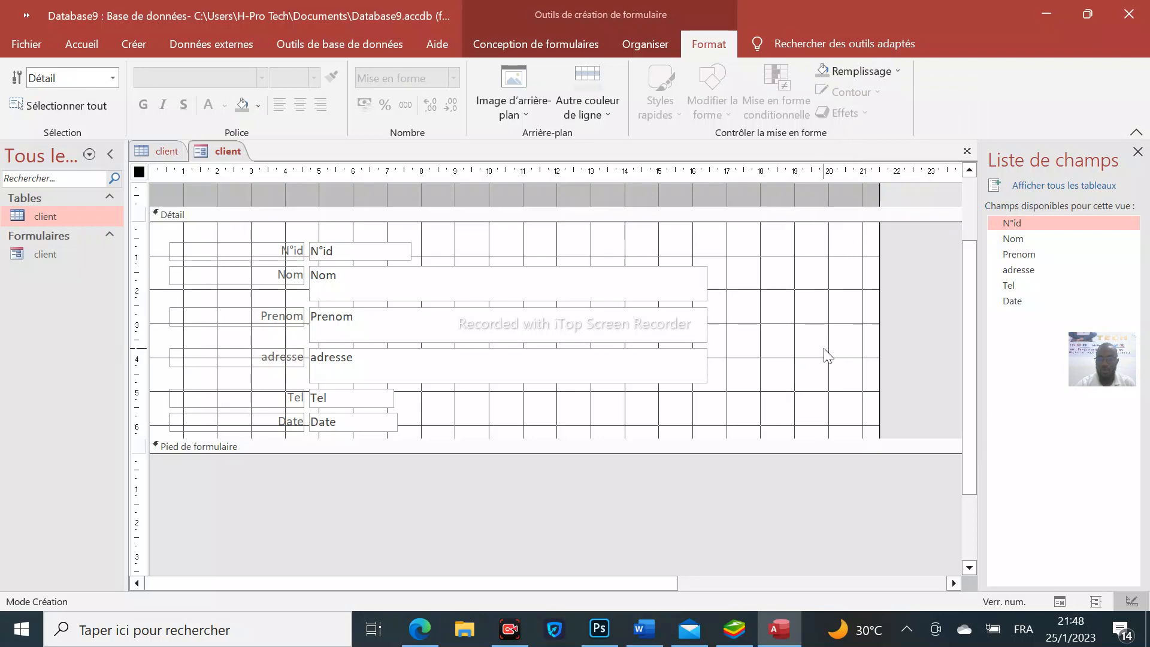
click(824, 349)
click(750, 399)
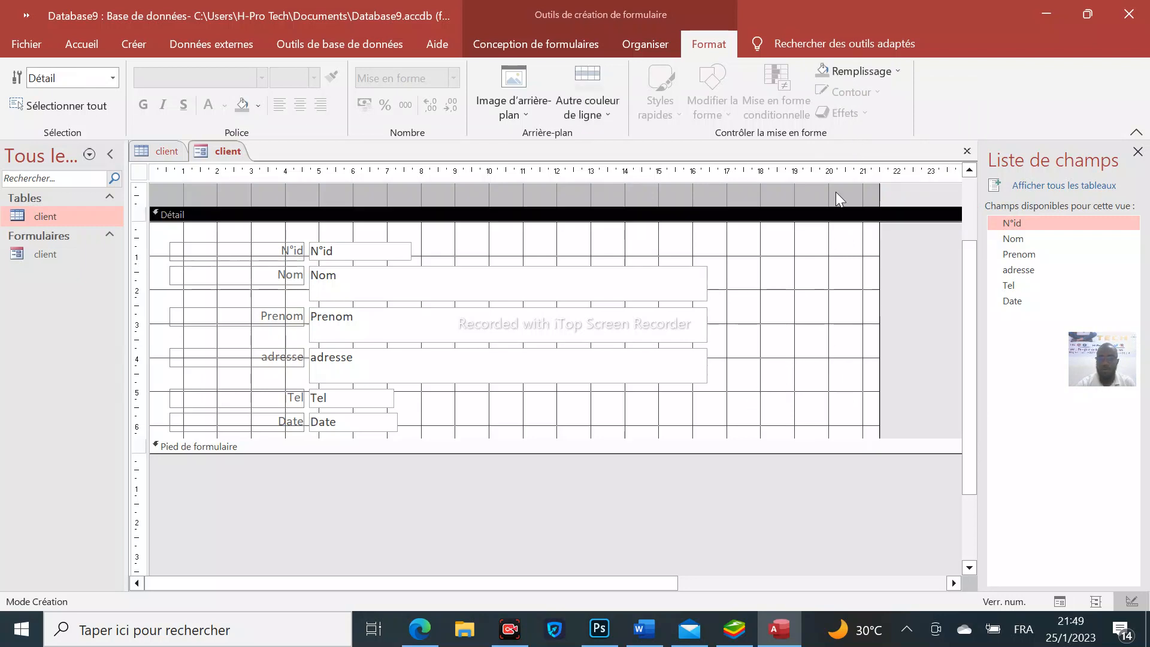
click(890, 72)
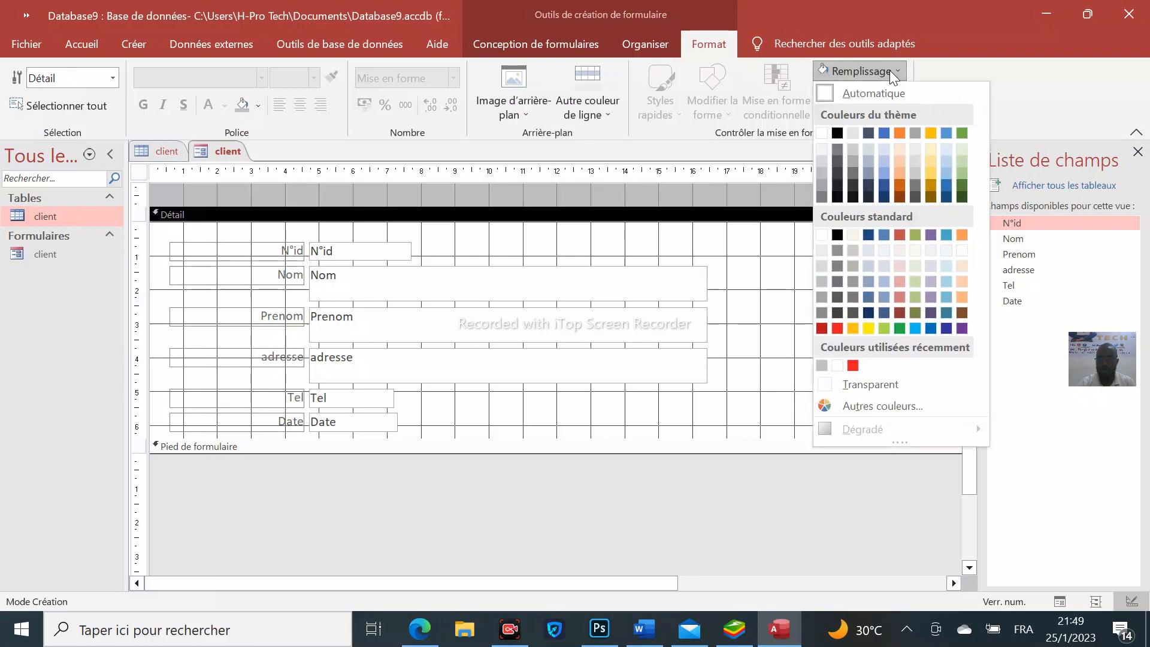
click(852, 326)
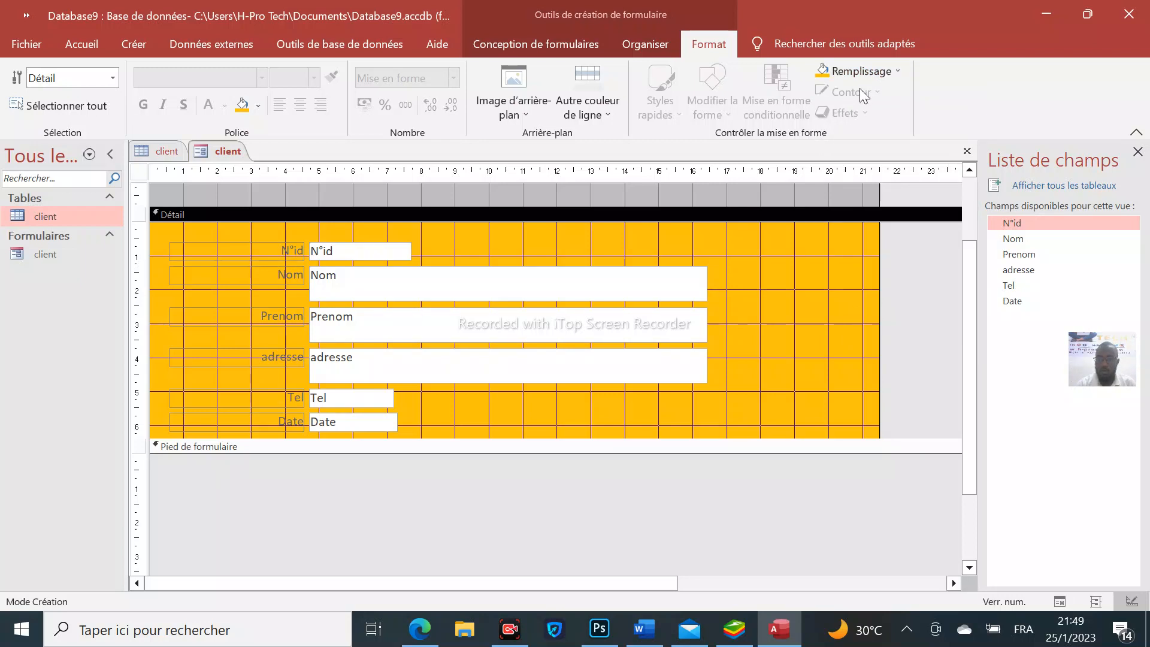
click(899, 69)
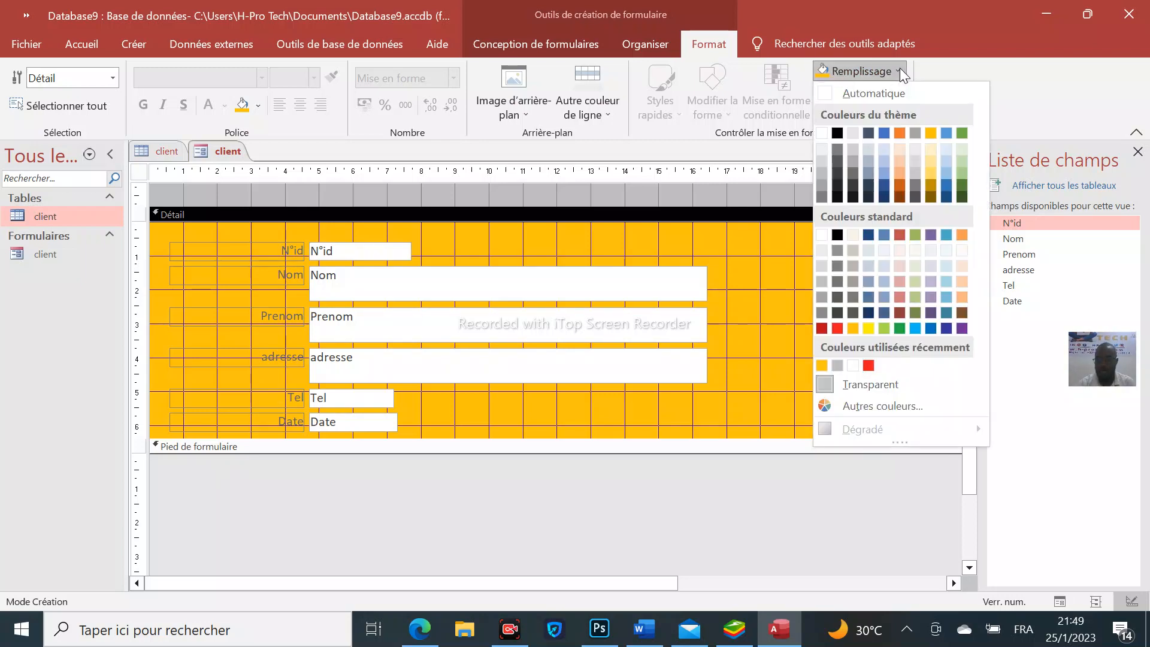
click(958, 330)
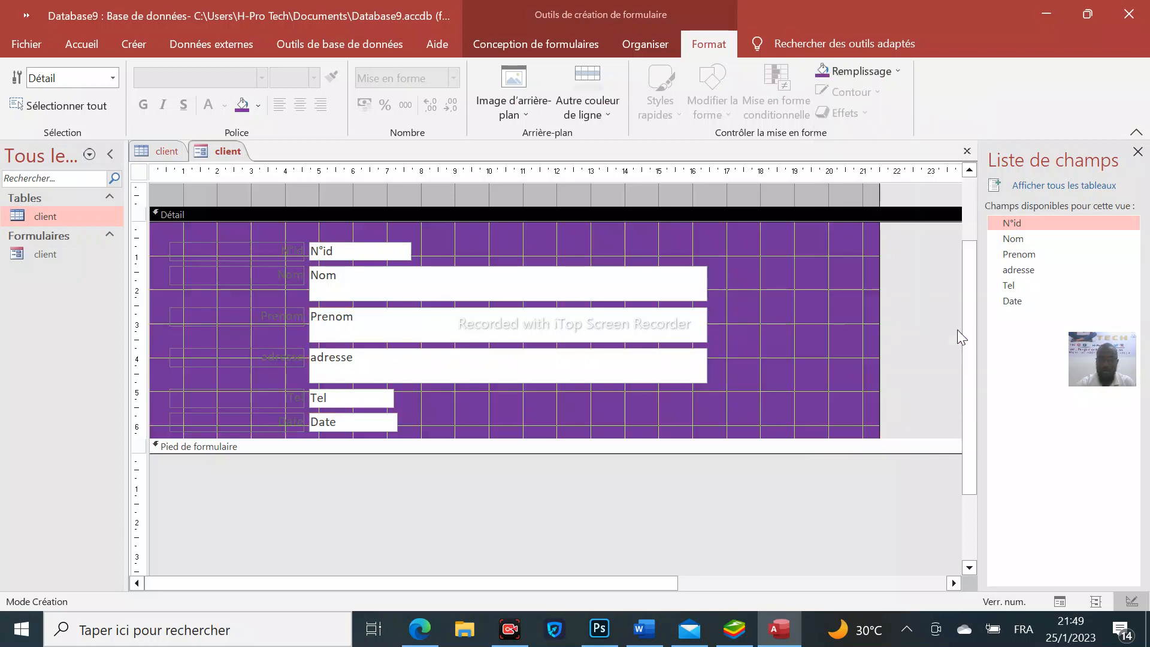
Select all six field labels, from N°id to Date, together in the purple Détail section.
click(278, 275)
click(272, 251)
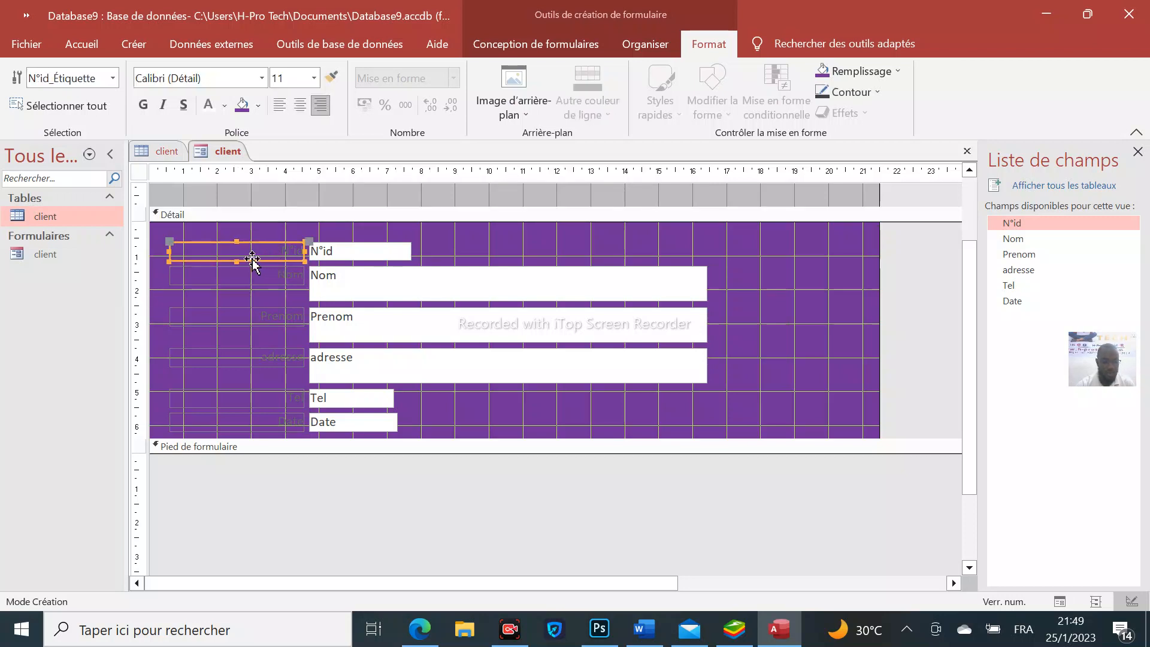
shift+click(268, 279)
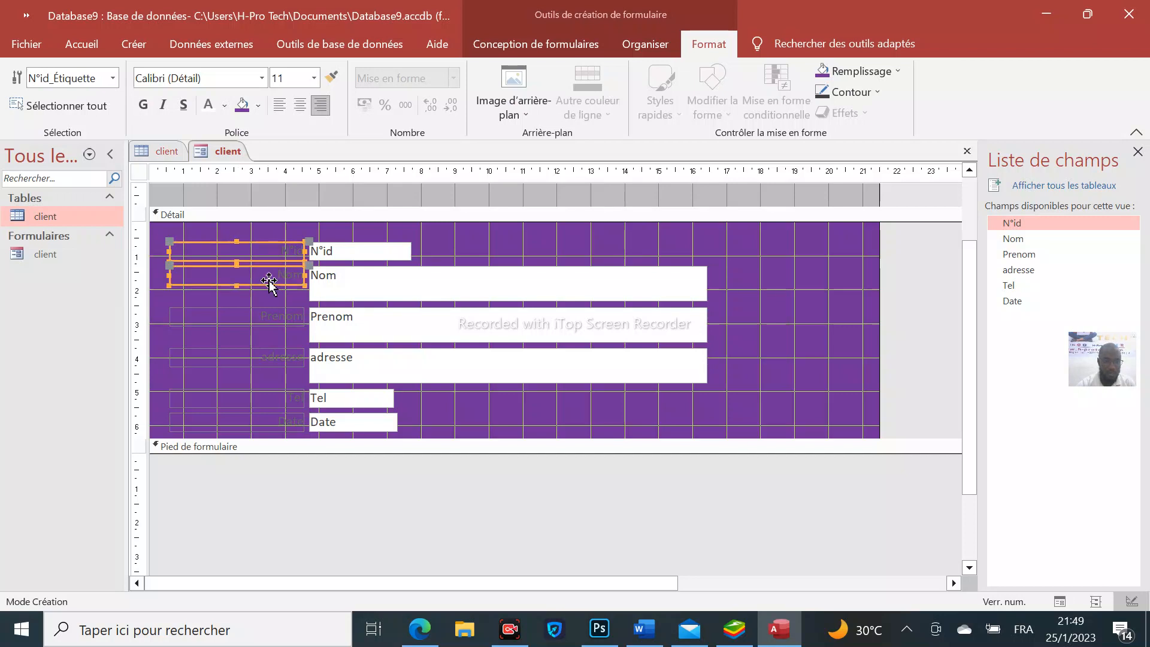
shift+click(269, 314)
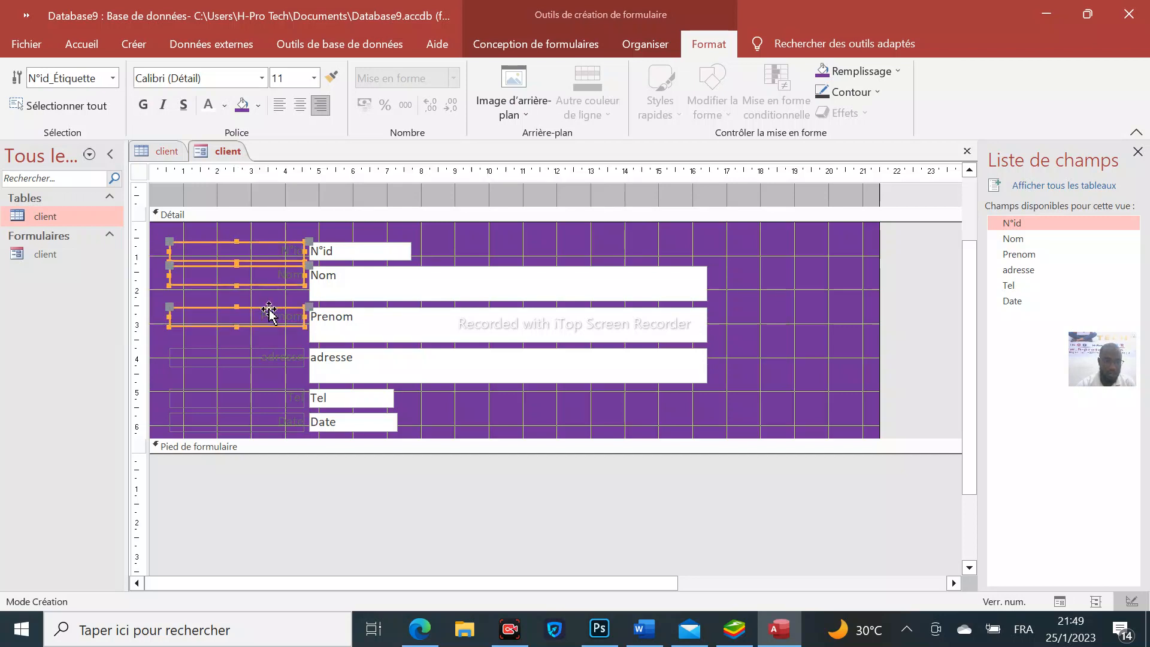
shift+click(275, 354)
shift+click(275, 390)
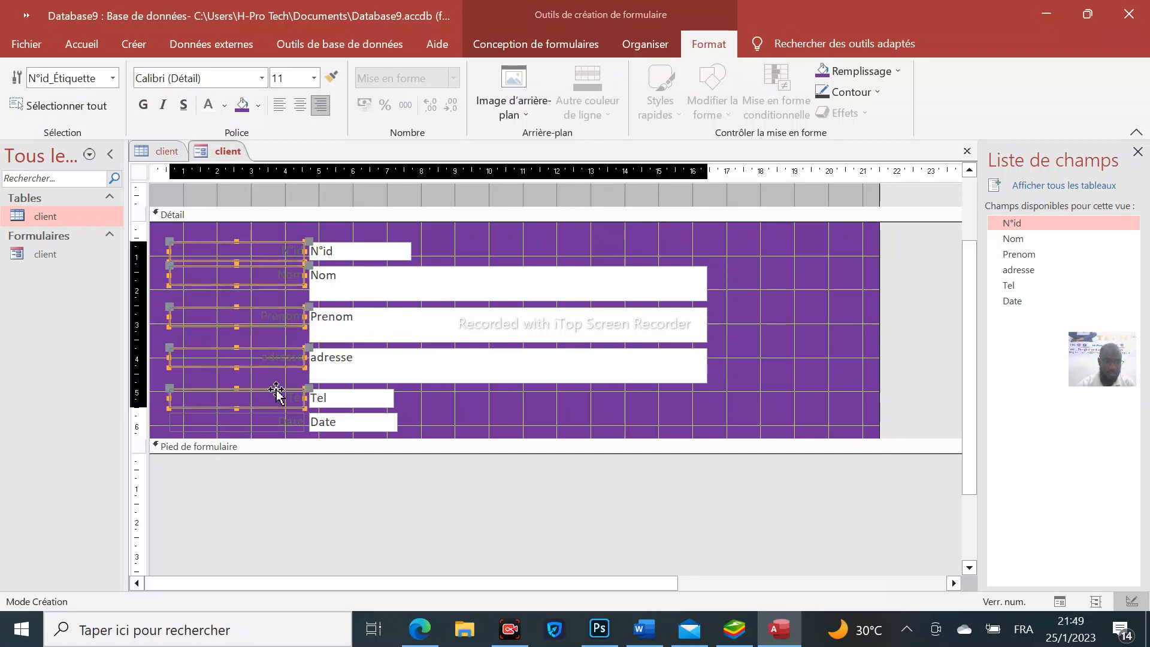
shift+click(273, 424)
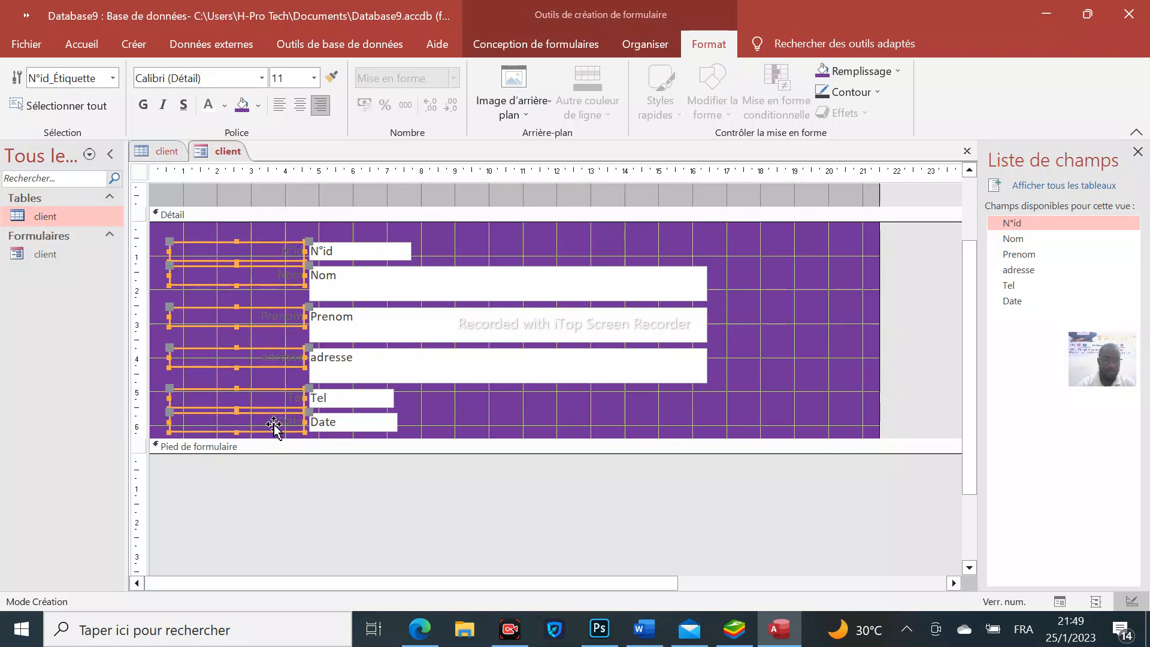